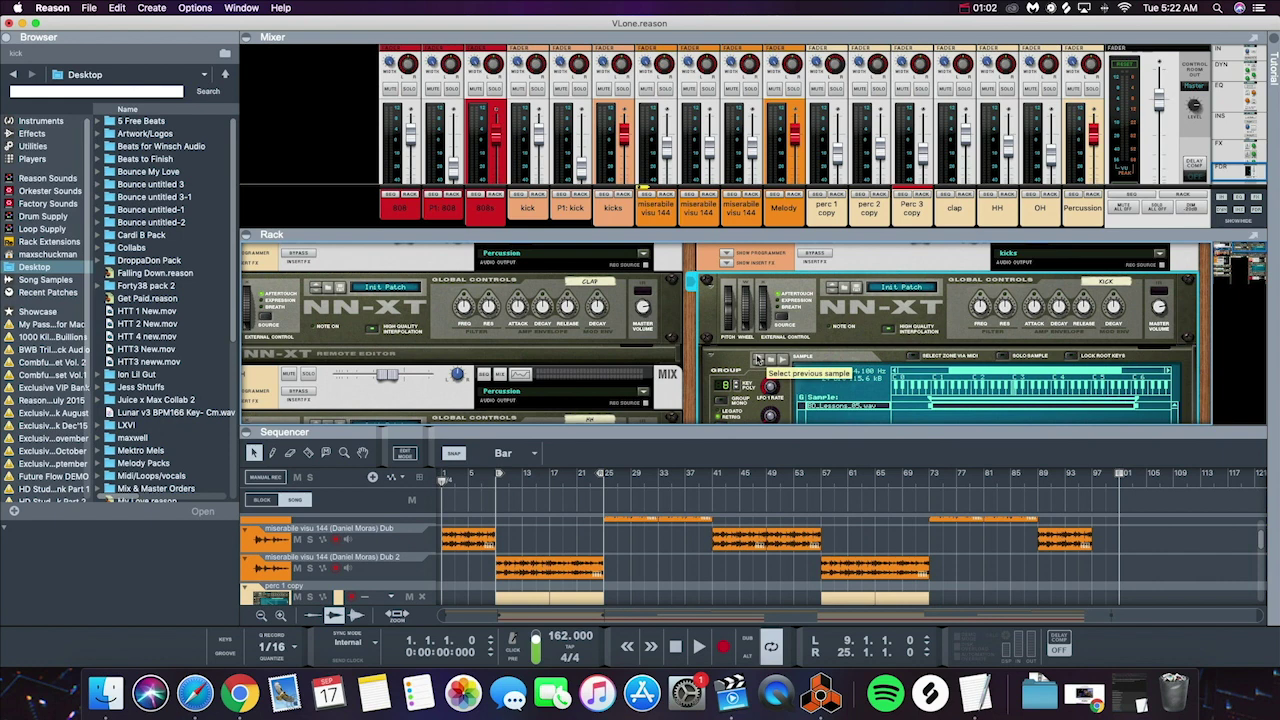
Open the loaded kick sample in the sample editor, then close it without changes
right_click(850, 406)
left_click(877, 424)
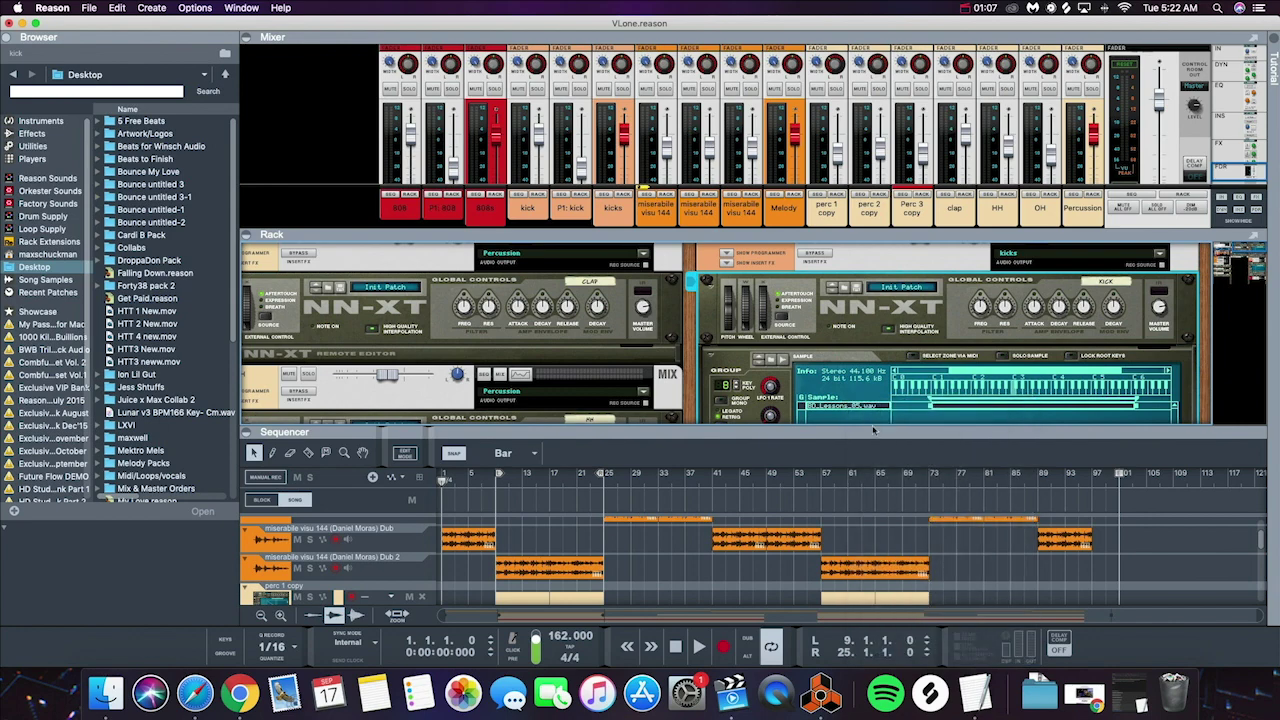
scroll(511, 377, "up", 10)
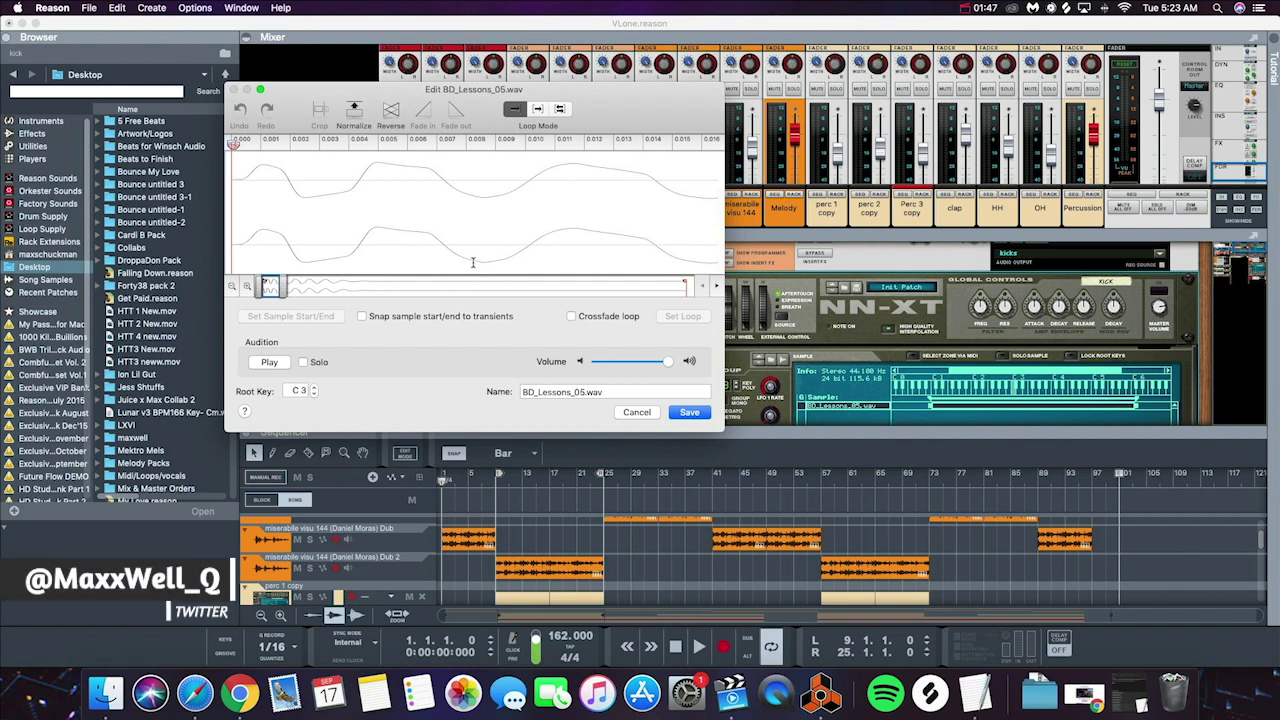
left_click(635, 412)
scroll(690, 340, "up", 1)
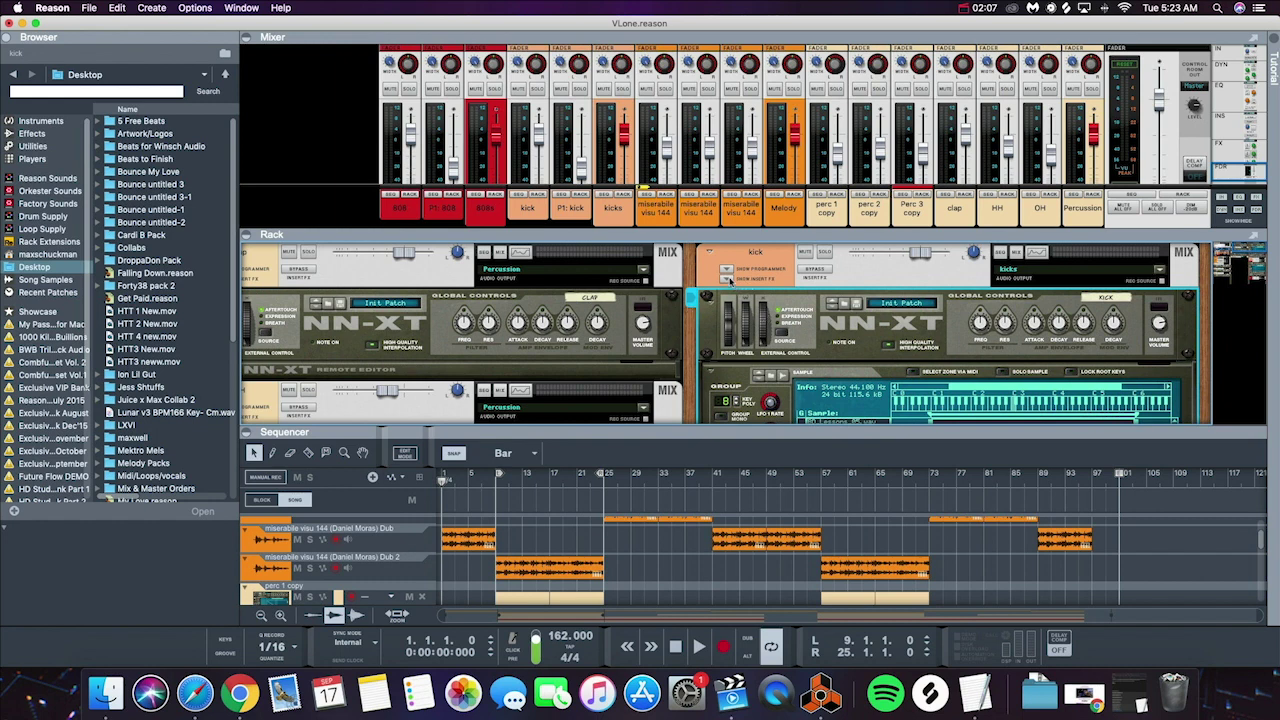
Reveal the kick Combinator's insert effects and enlarge the rack pane to see them
left_click(728, 278)
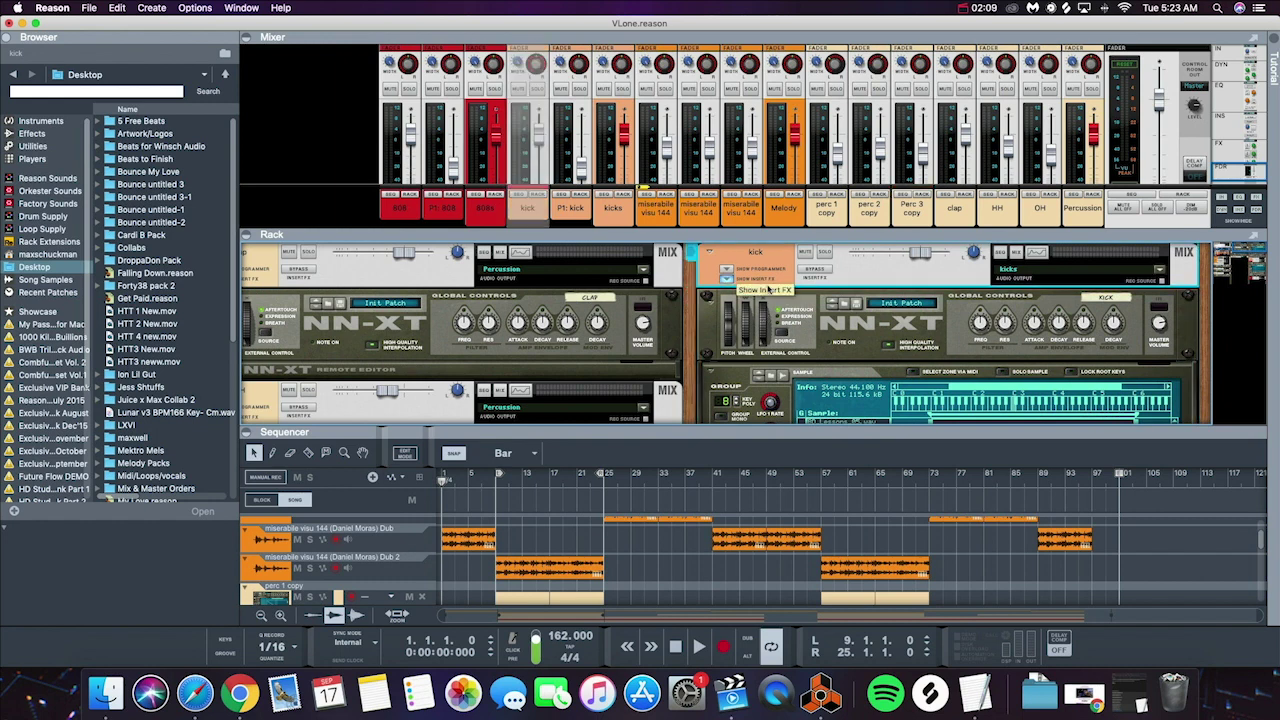
left_click(766, 287)
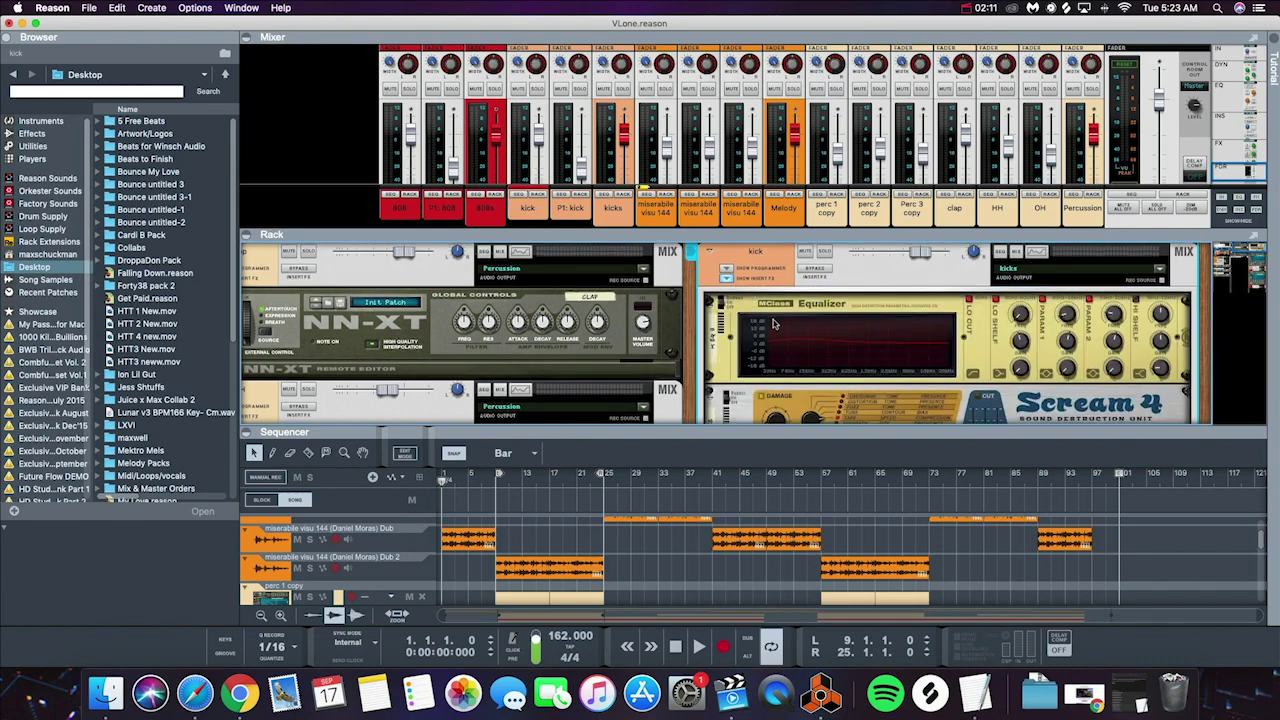
scroll(773, 323, "down", 3)
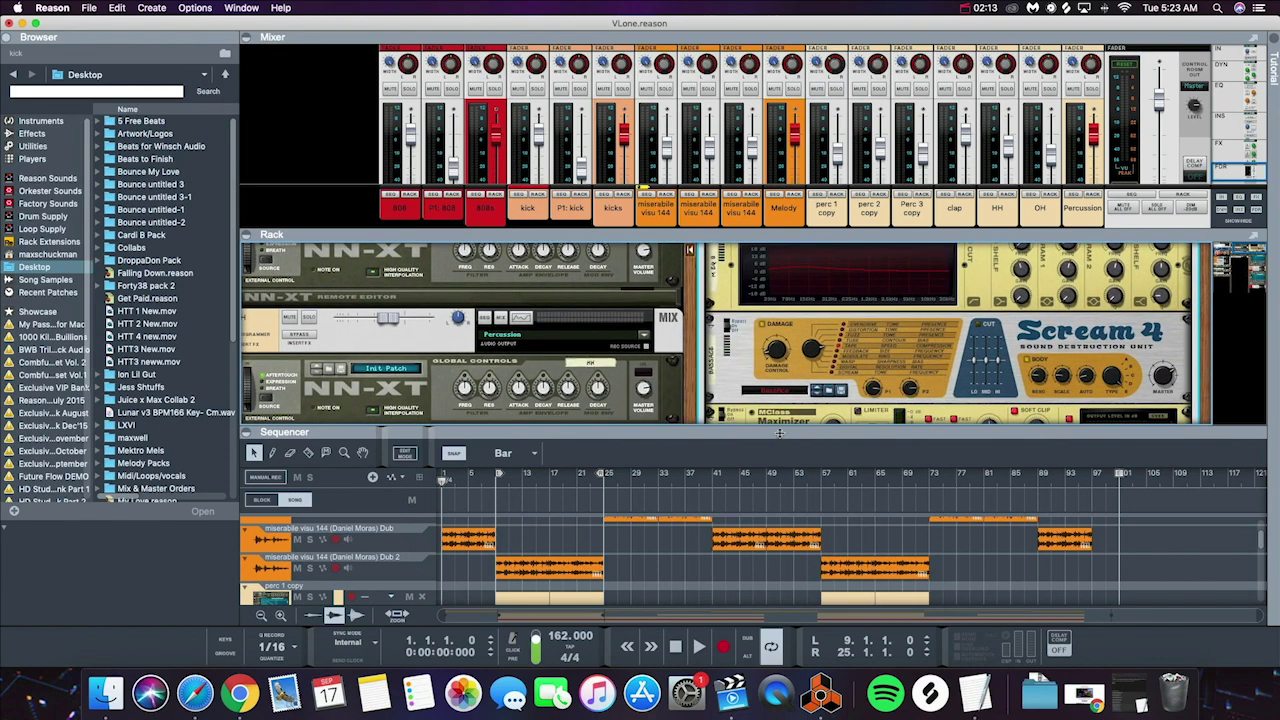
left_click_drag(779, 432, 785, 496)
scroll(800, 432, "up", 3)
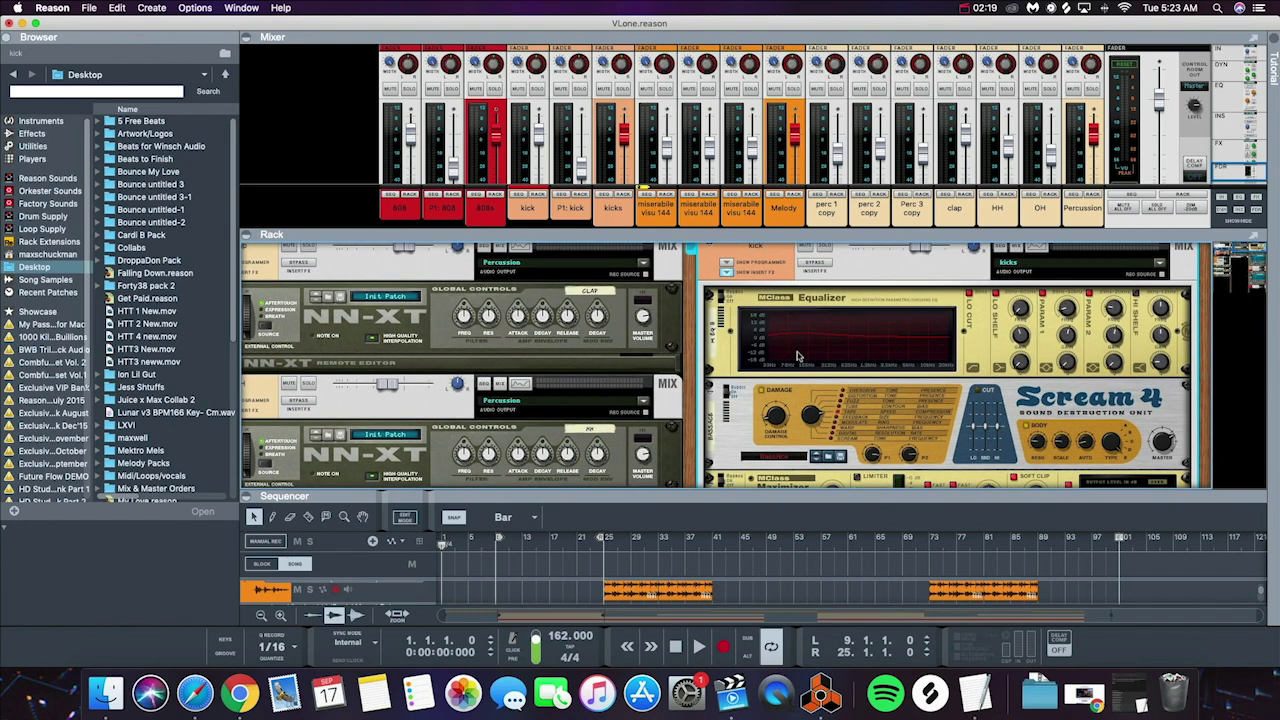
Delete the Equalizer, Scream 4 and Maximizer insert devices, confirming the deletion
scroll(798, 356, "down", 1)
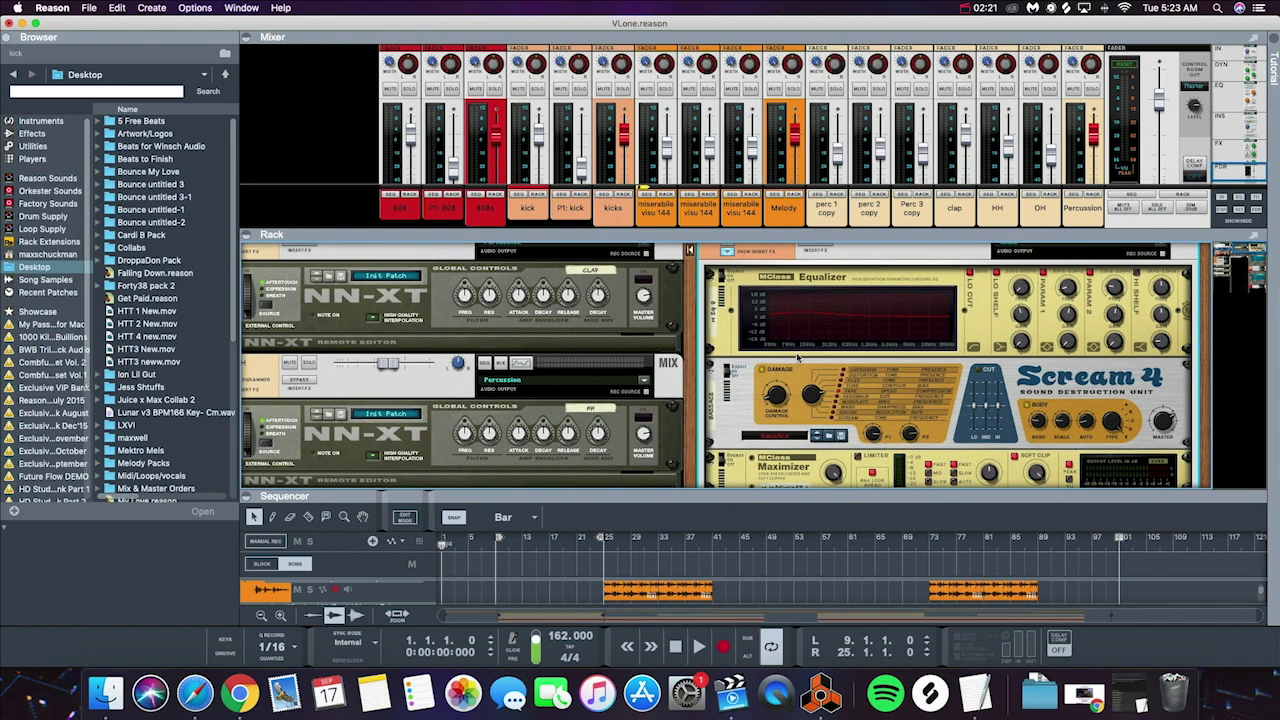
scroll(798, 356, "down", 1)
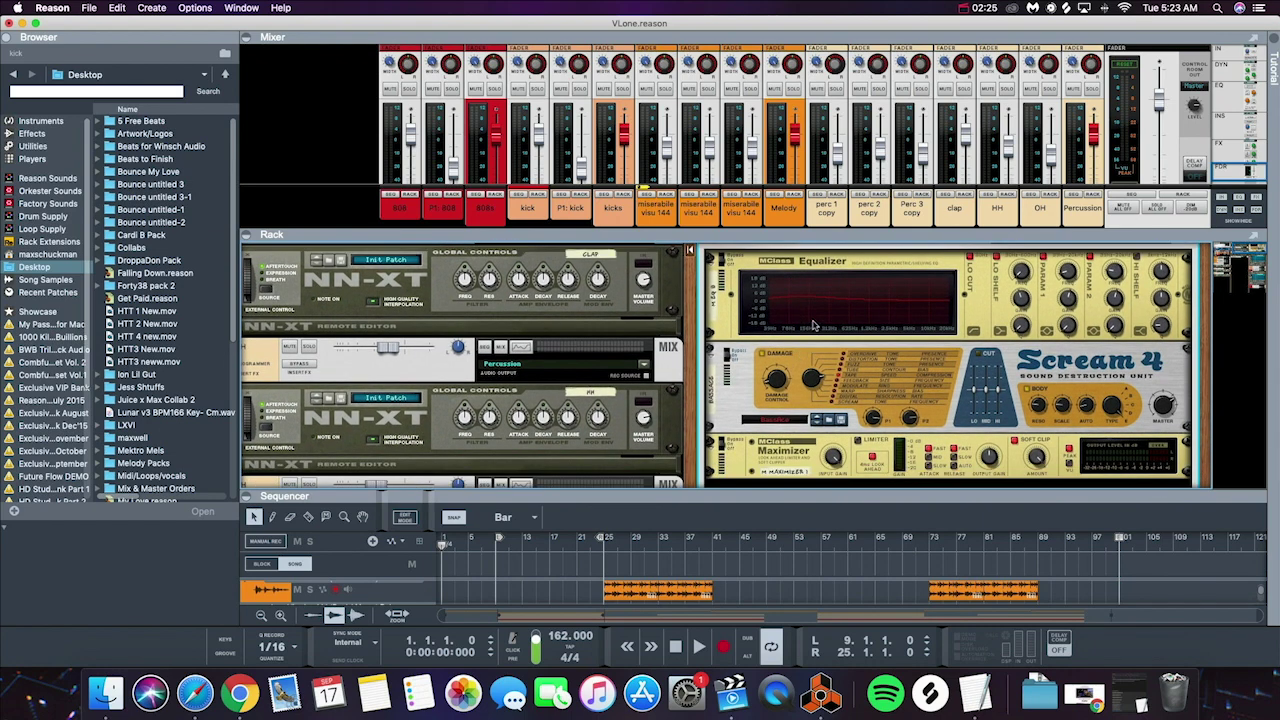
scroll(803, 332, "up", 1)
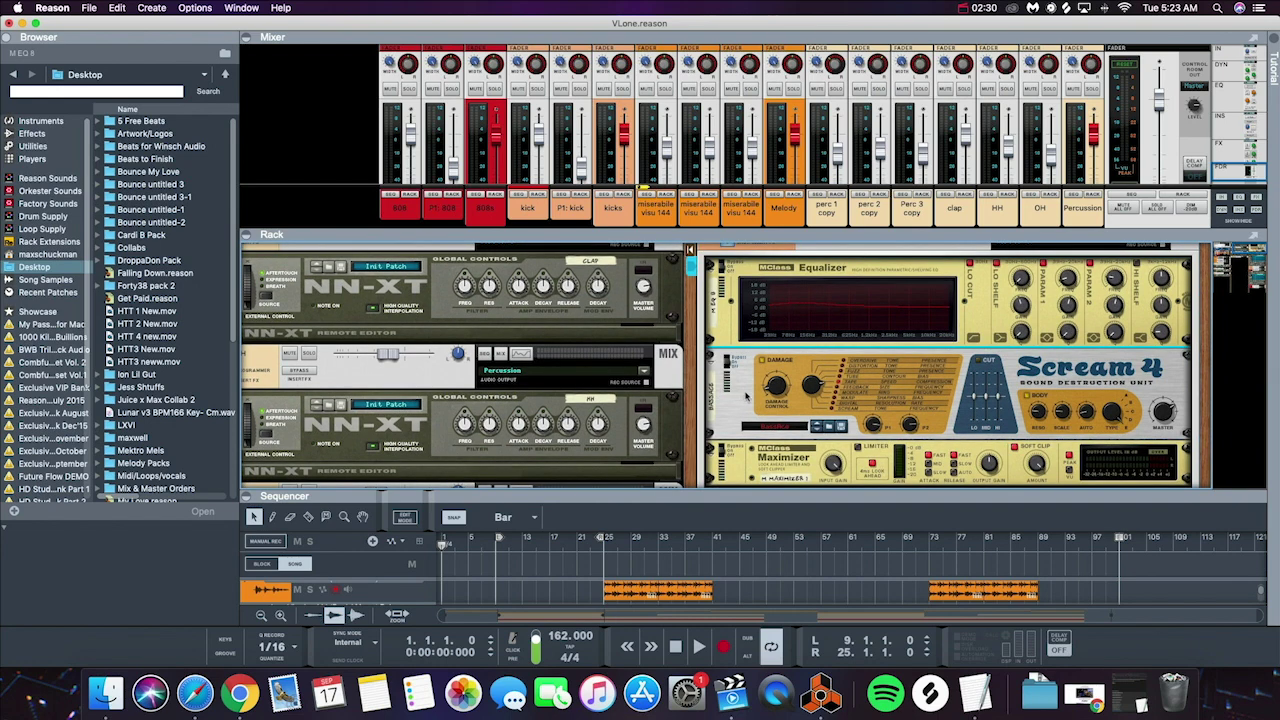
scroll(747, 398, "down", 3)
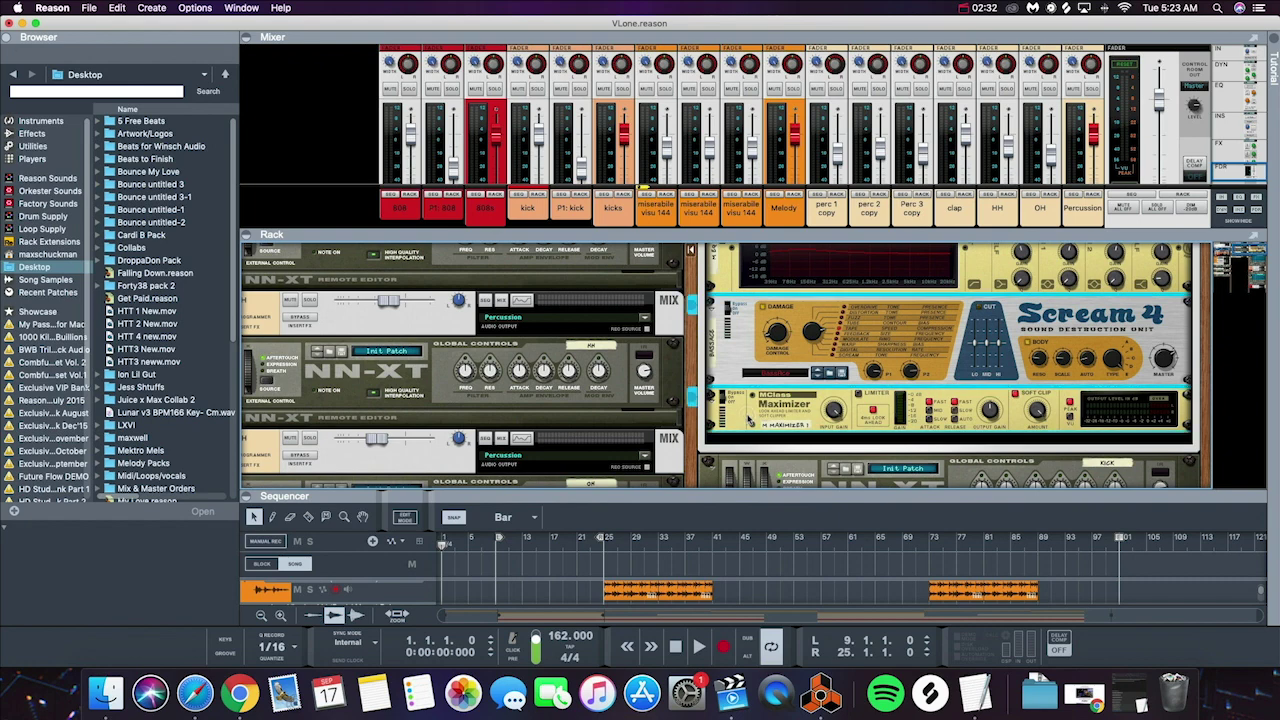
key("Delete")
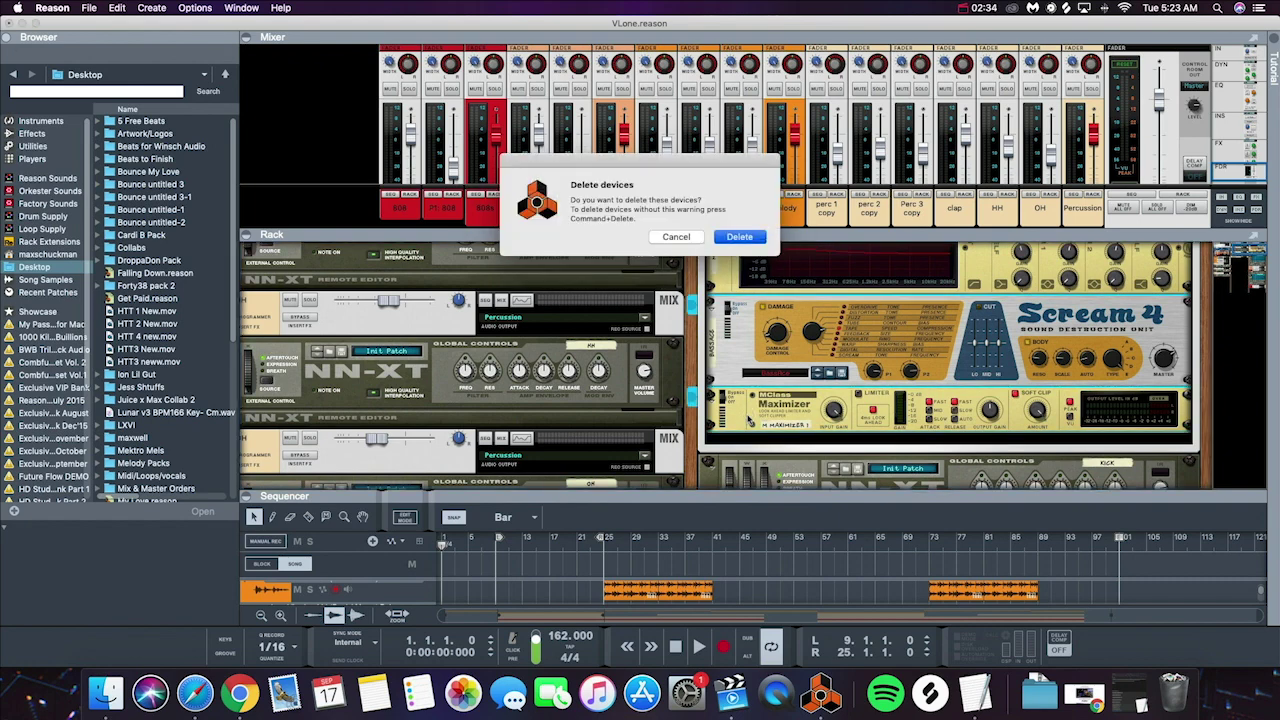
key("Return")
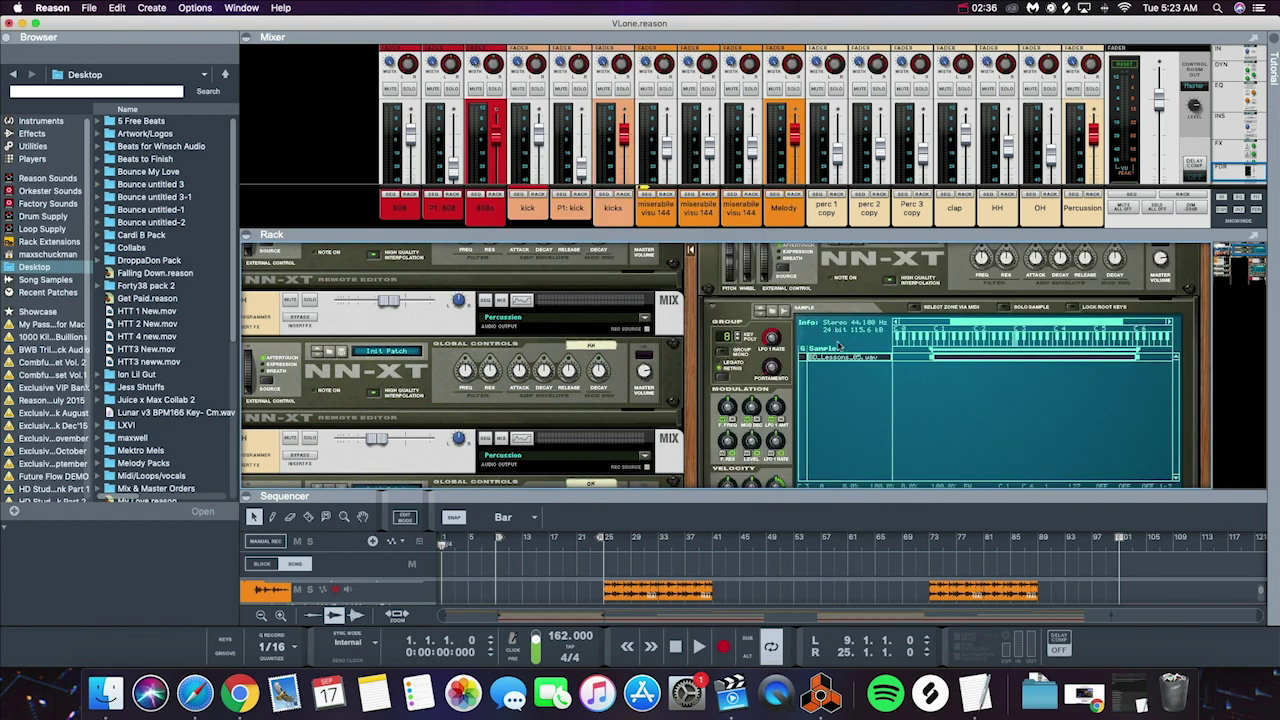
scroll(841, 346, "up", 5)
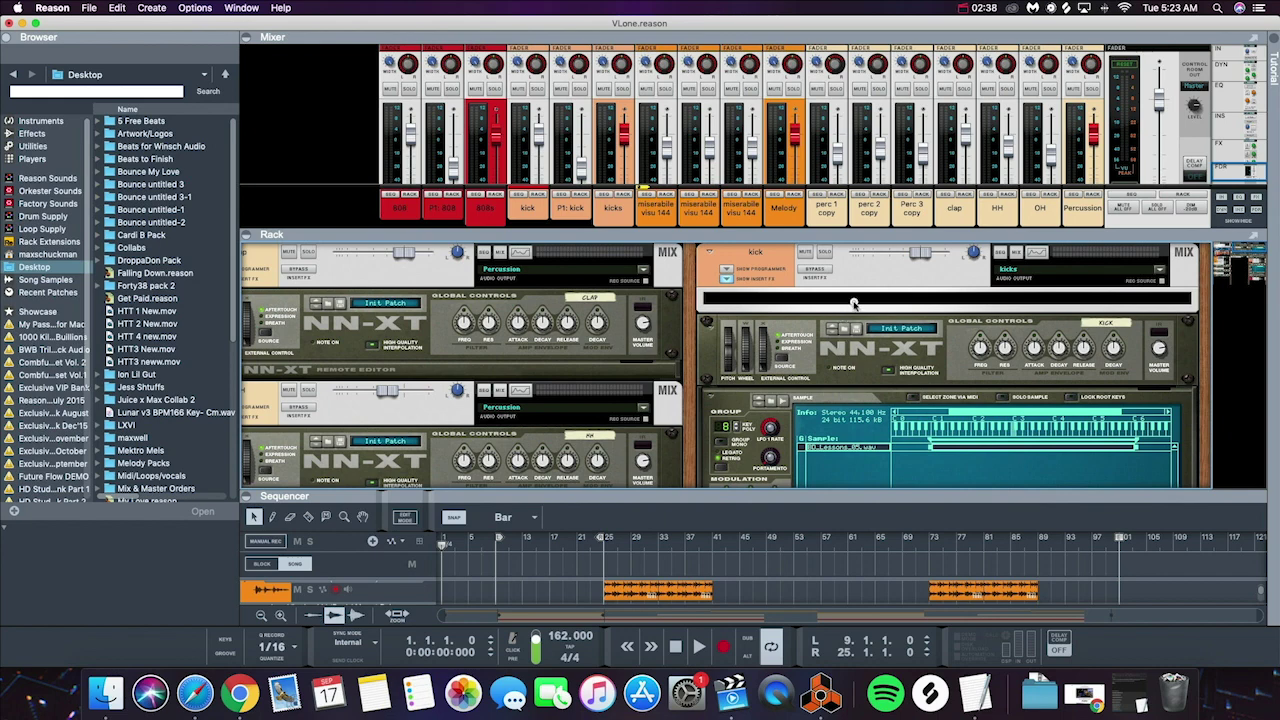
Add the Itsy Audio Phase Inverter from Effects > Jiggery Pokery into the empty kick insert chain
right_click(850, 299)
mouse_move(940, 376)
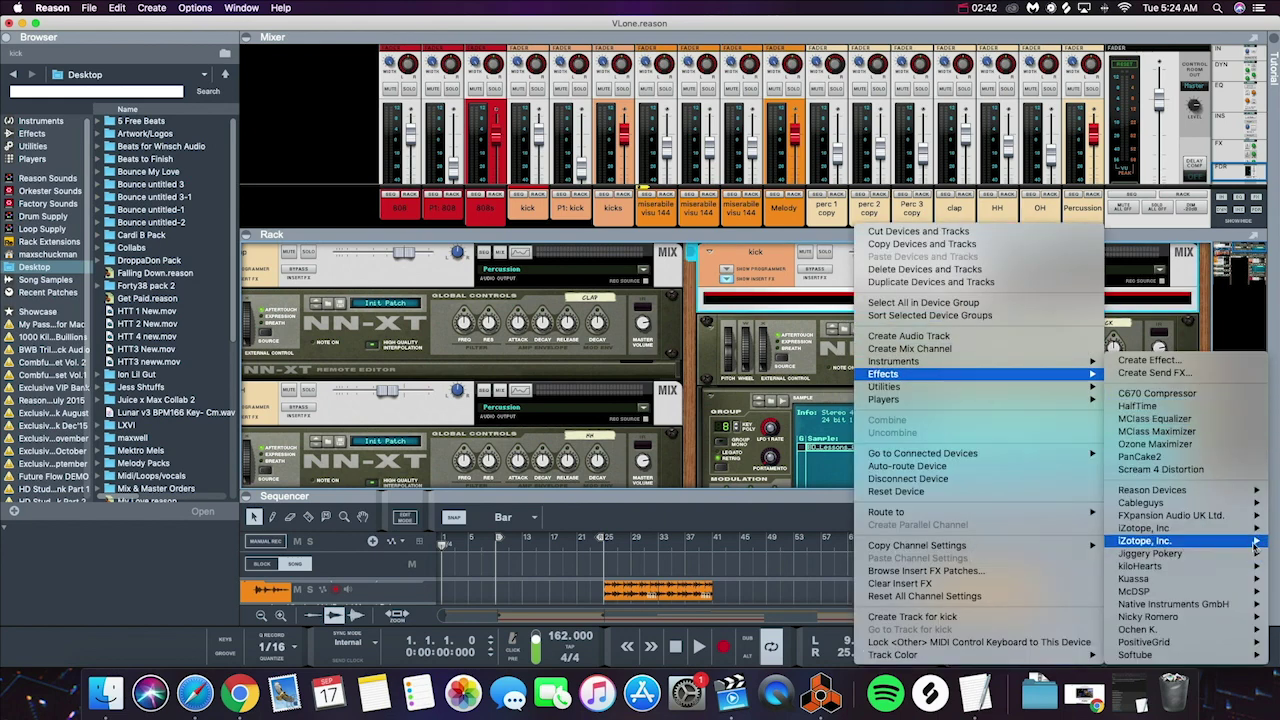
mouse_move(1235, 527)
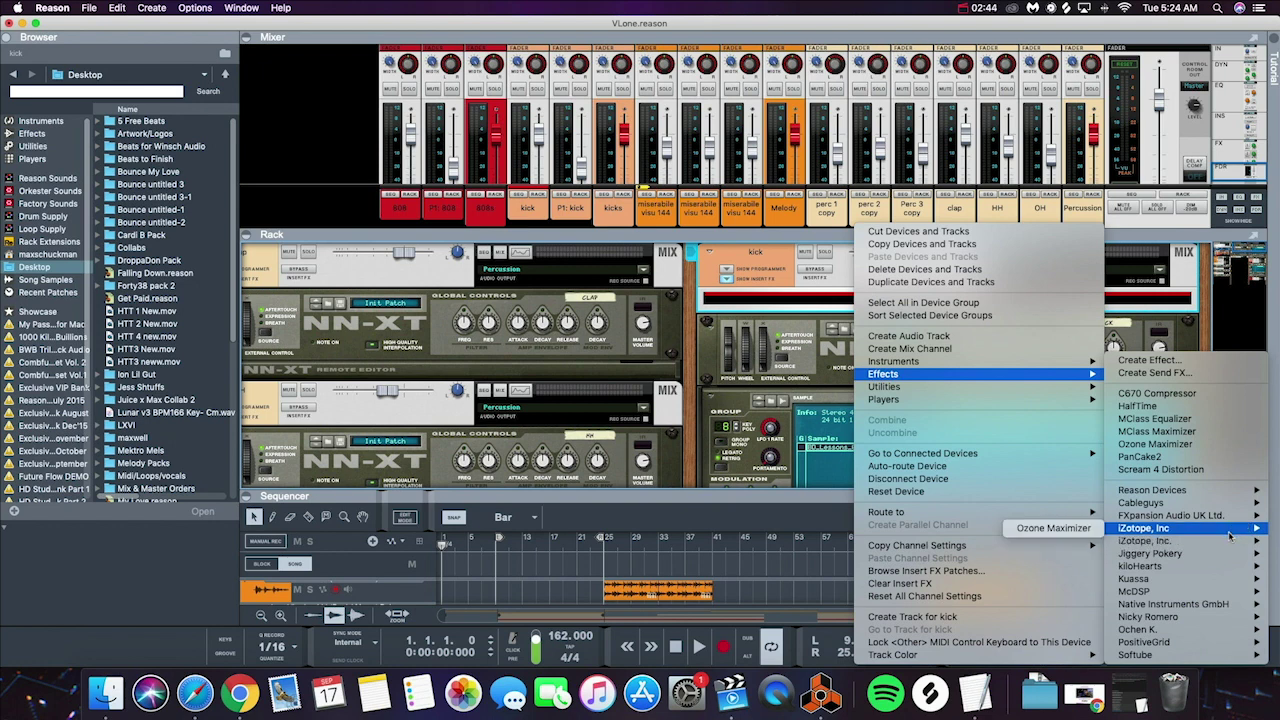
mouse_move(1192, 560)
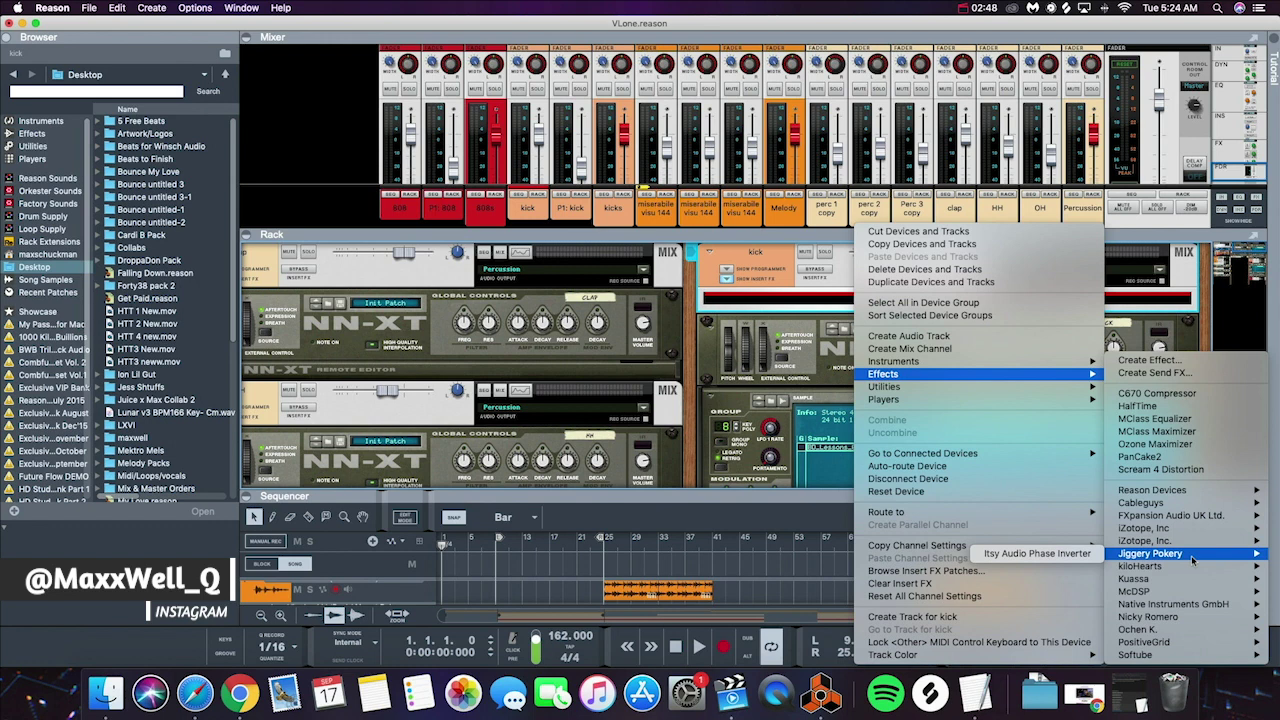
left_click(1066, 558)
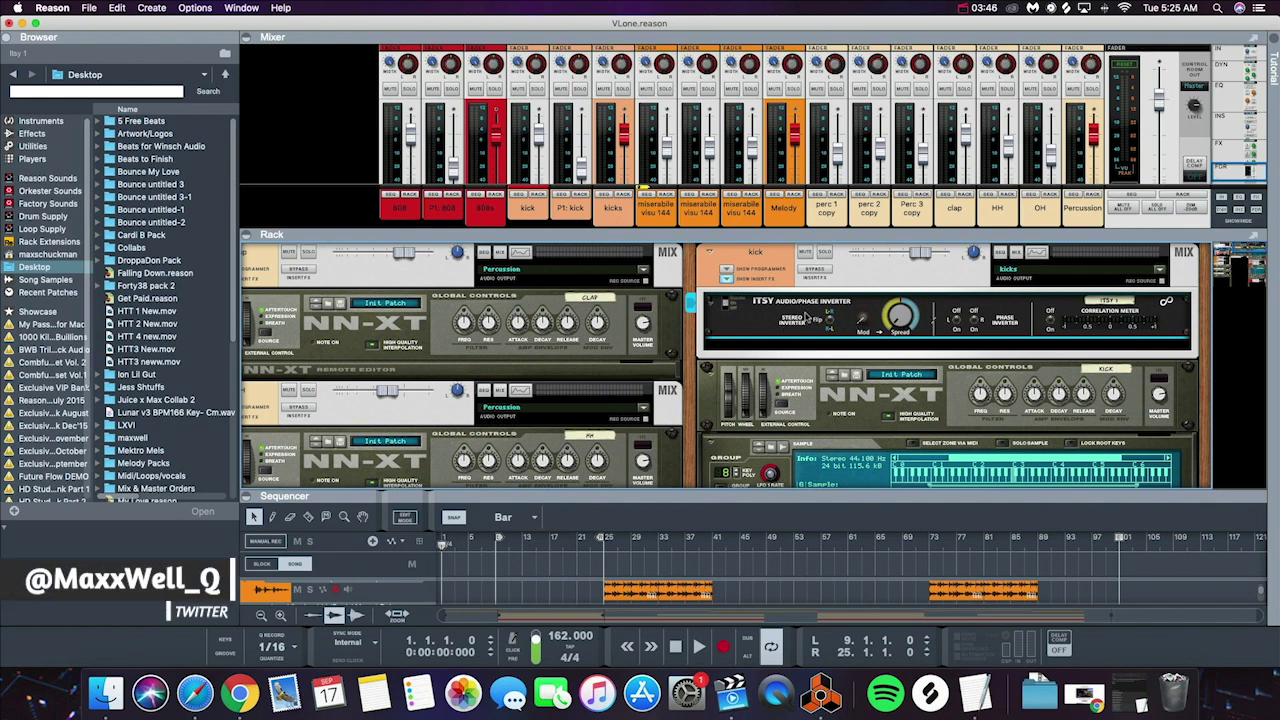
Insert an MClass Equalizer right after the Itsy inverter, leaving the equalizer's menu unused
right_click(775, 320)
mouse_move(906, 440)
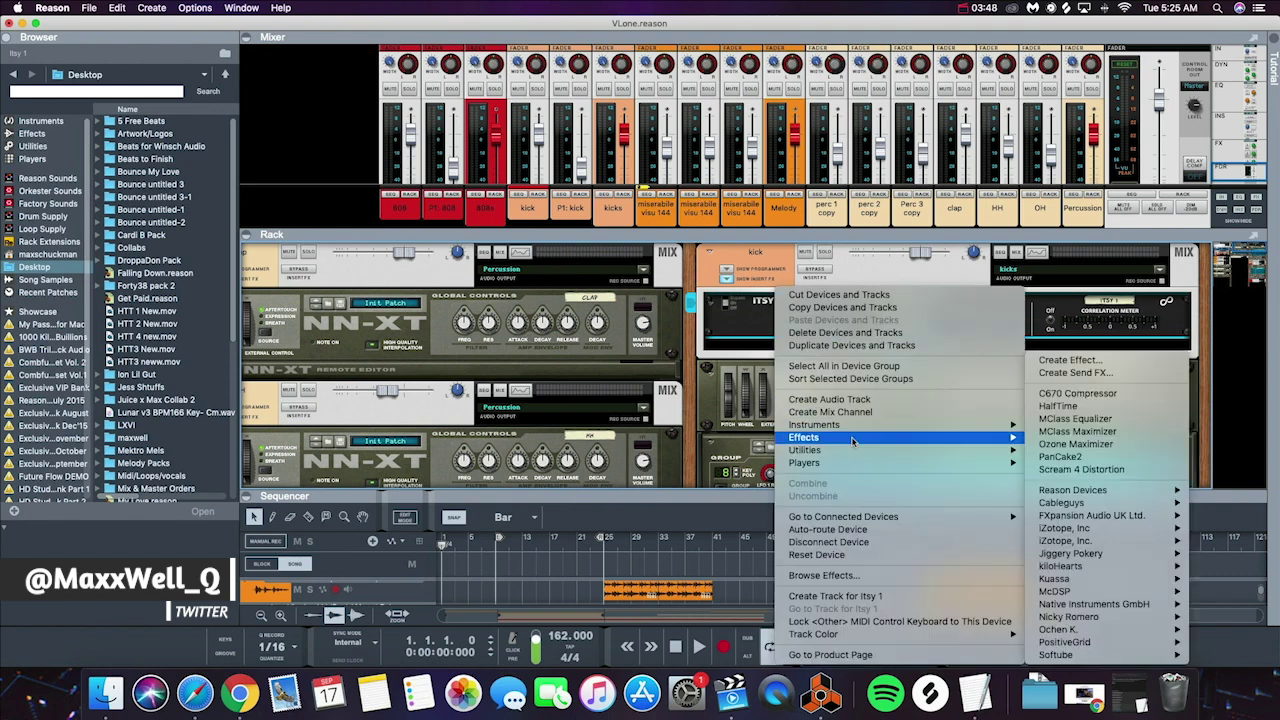
left_click(1088, 419)
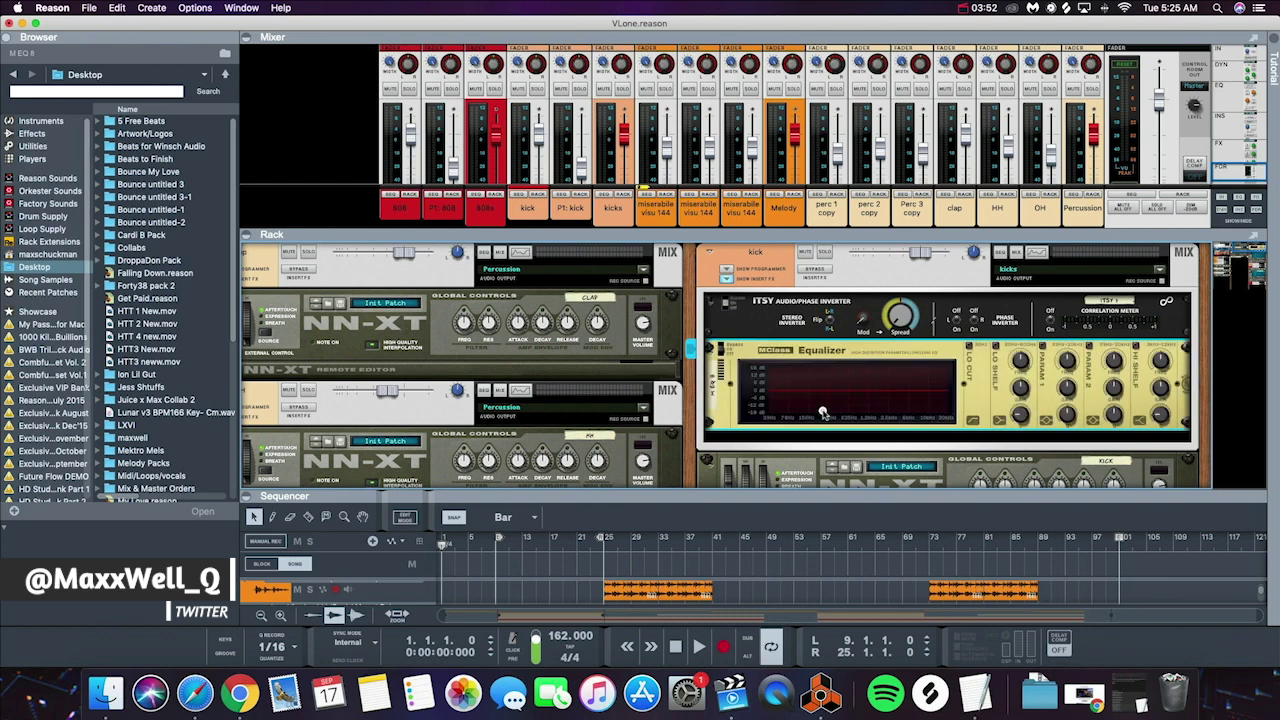
right_click(824, 414)
mouse_move(900, 458)
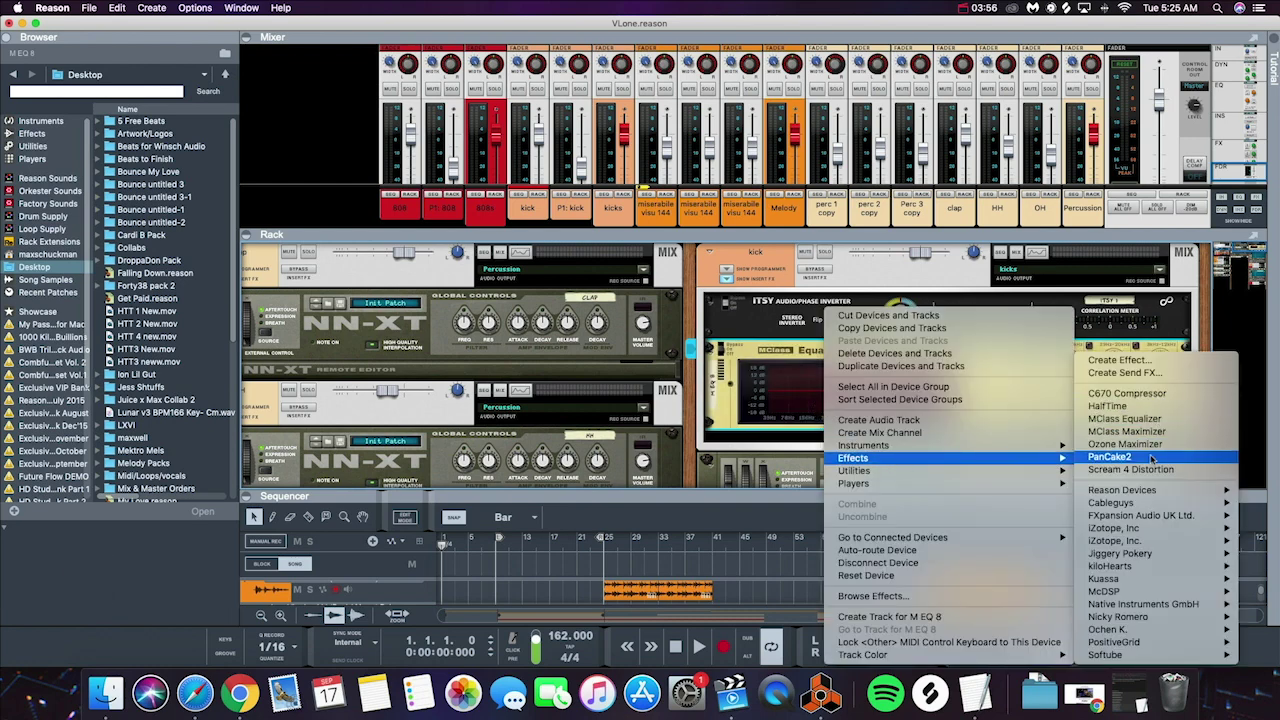
left_click(764, 366)
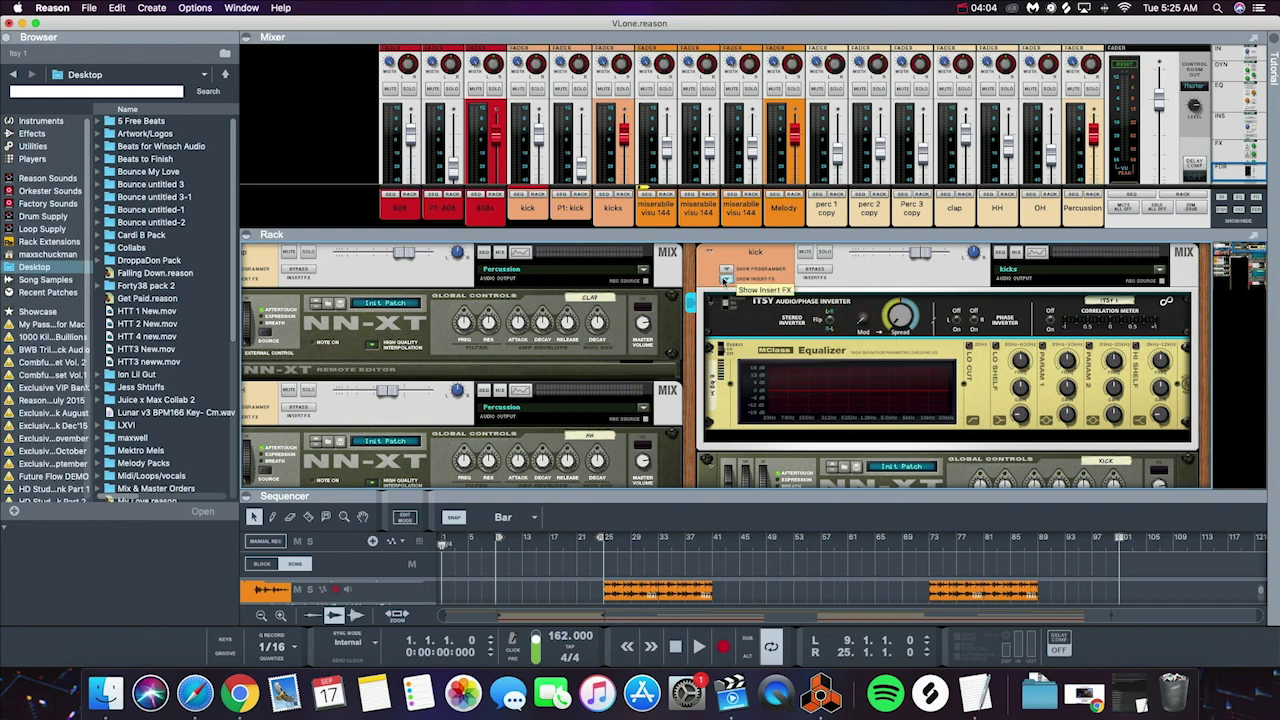
Show the 808 channel's insert effects in the rack
left_click(926, 334)
scroll(926, 334, "down", 5)
scroll(926, 334, "down", 10)
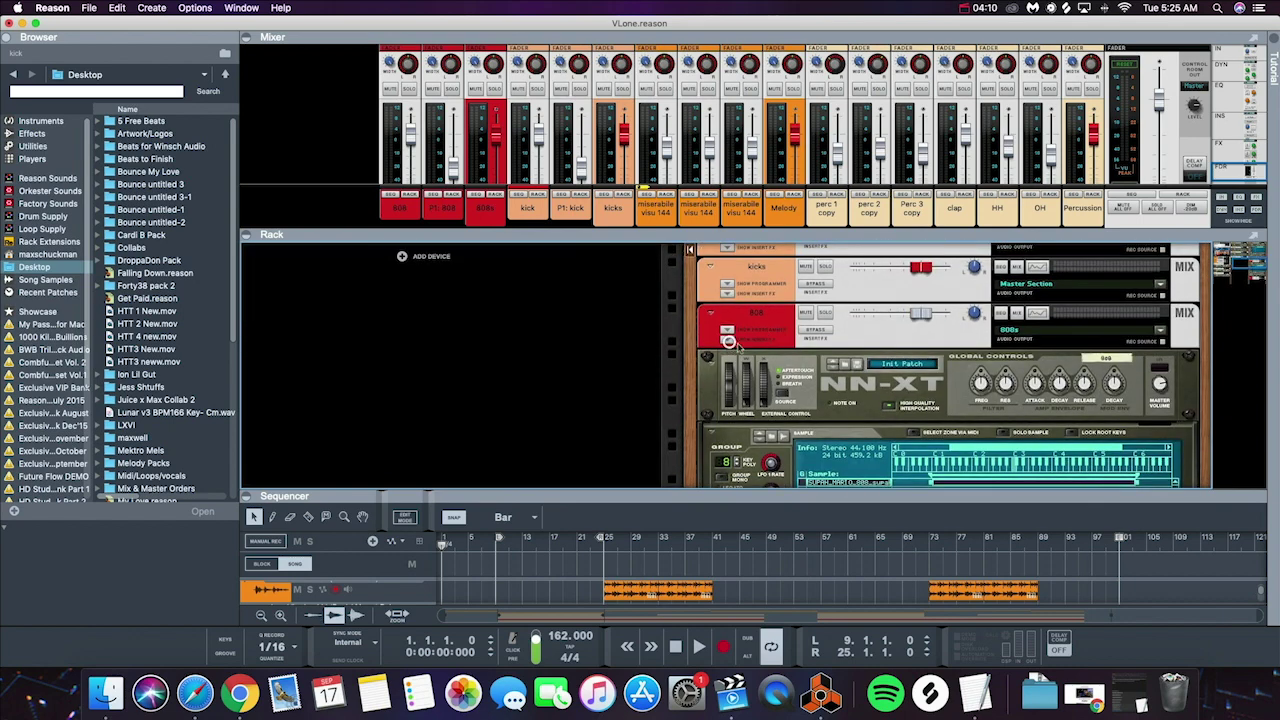
left_click(730, 340)
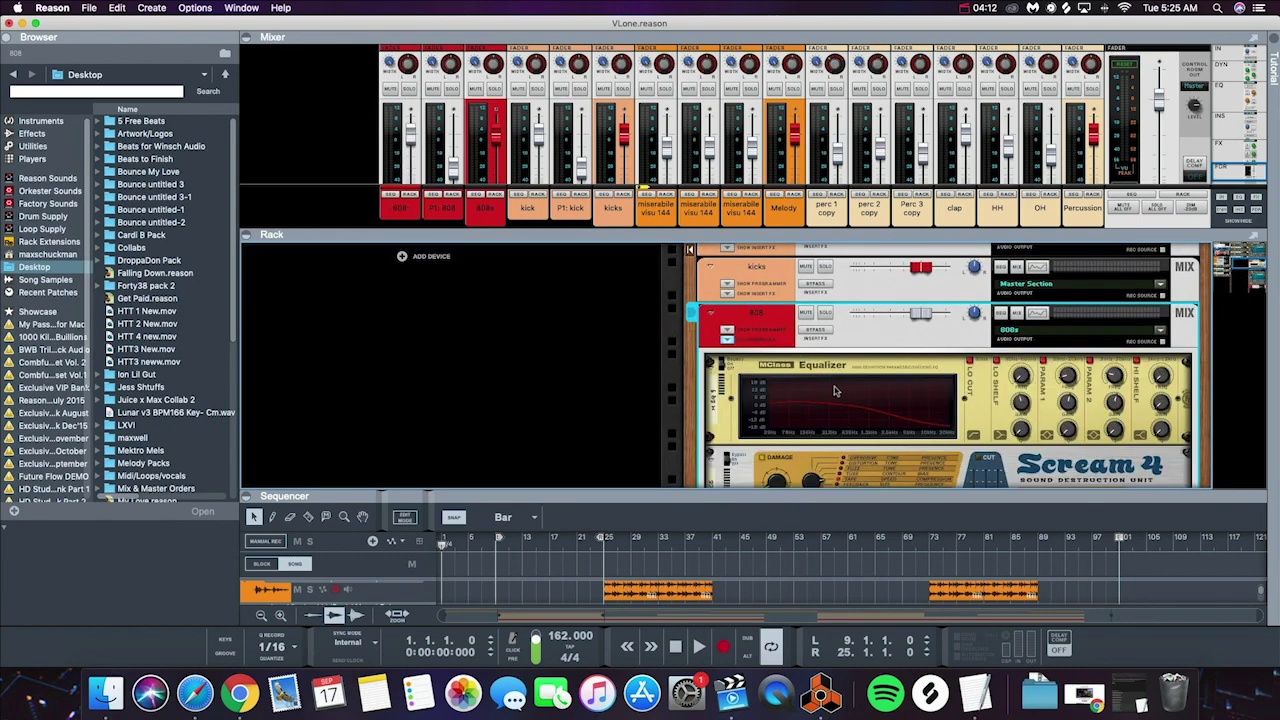
Add an Itsy Audio Phase Inverter, move it above the Equalizer, and flip the rack to the back
right_click(835, 391)
mouse_move(946, 458)
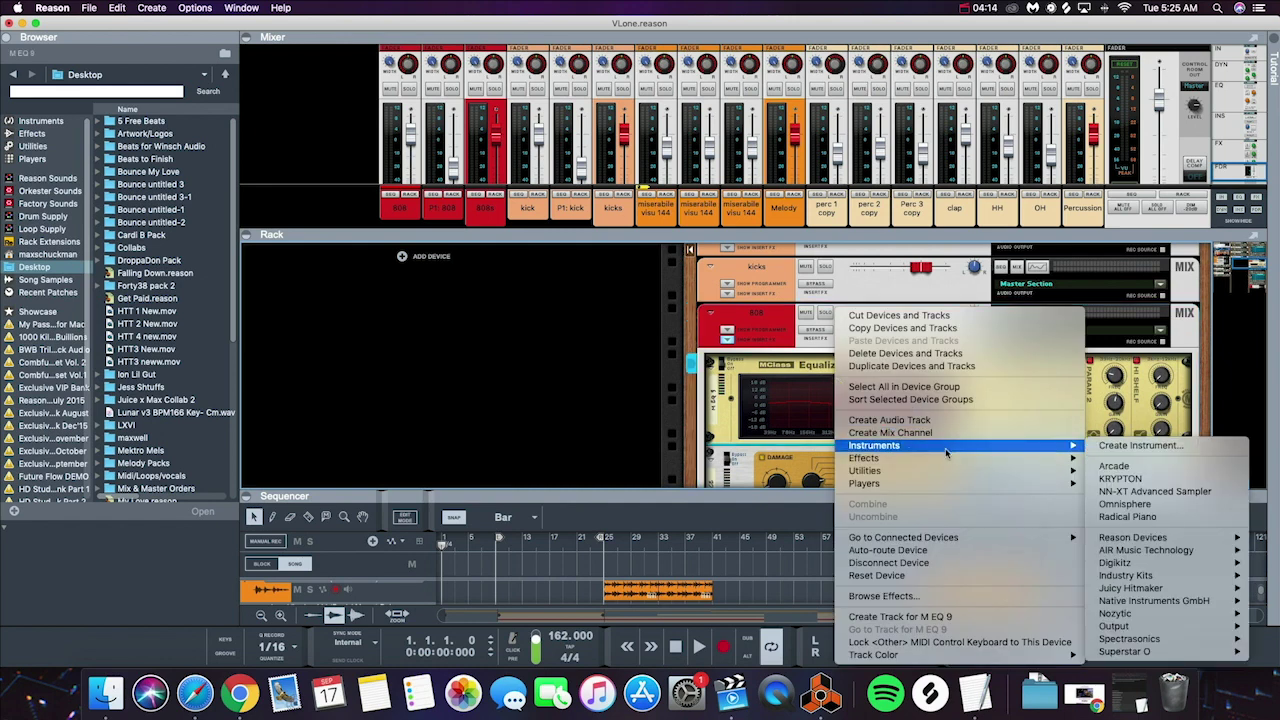
mouse_move(1160, 520)
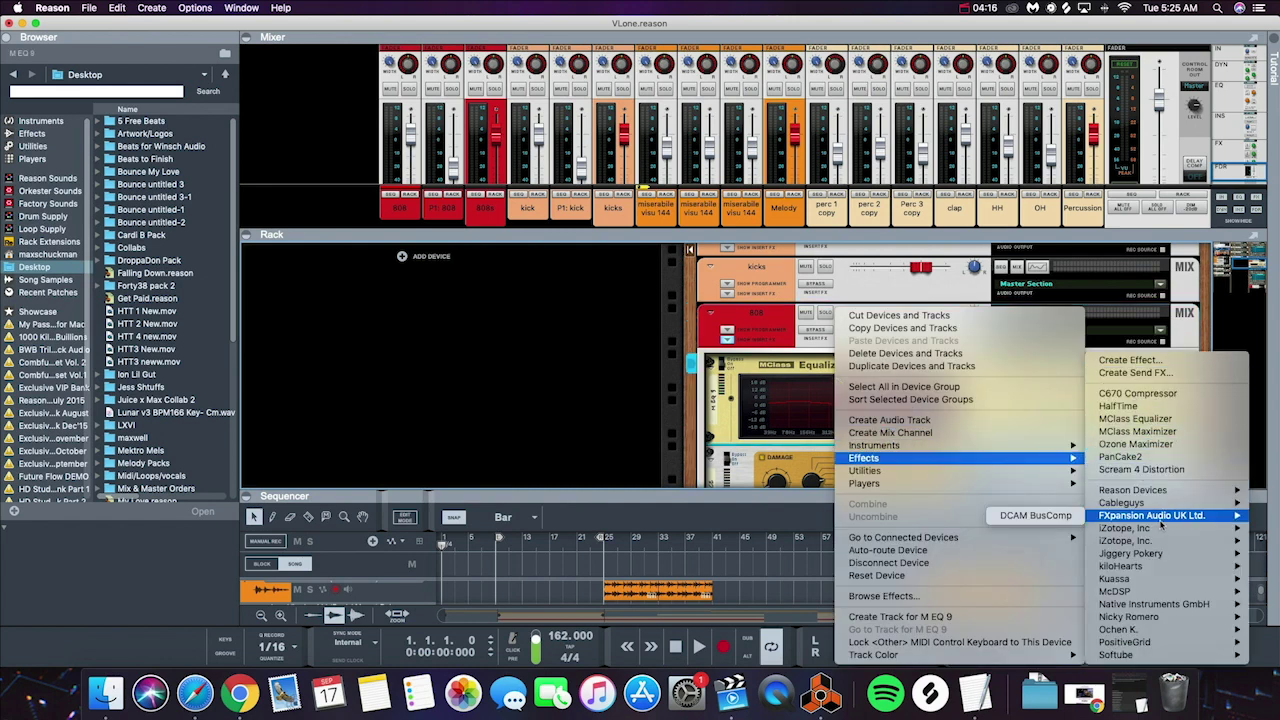
mouse_move(1137, 556)
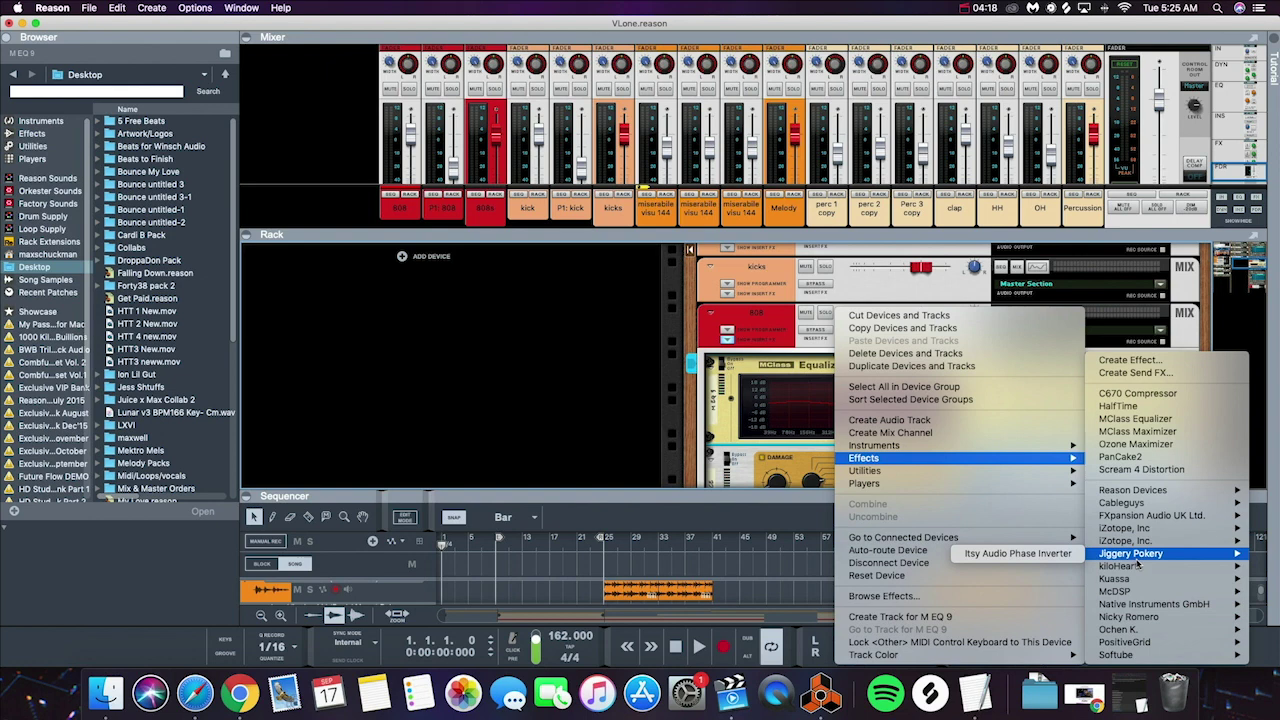
left_click(1052, 554)
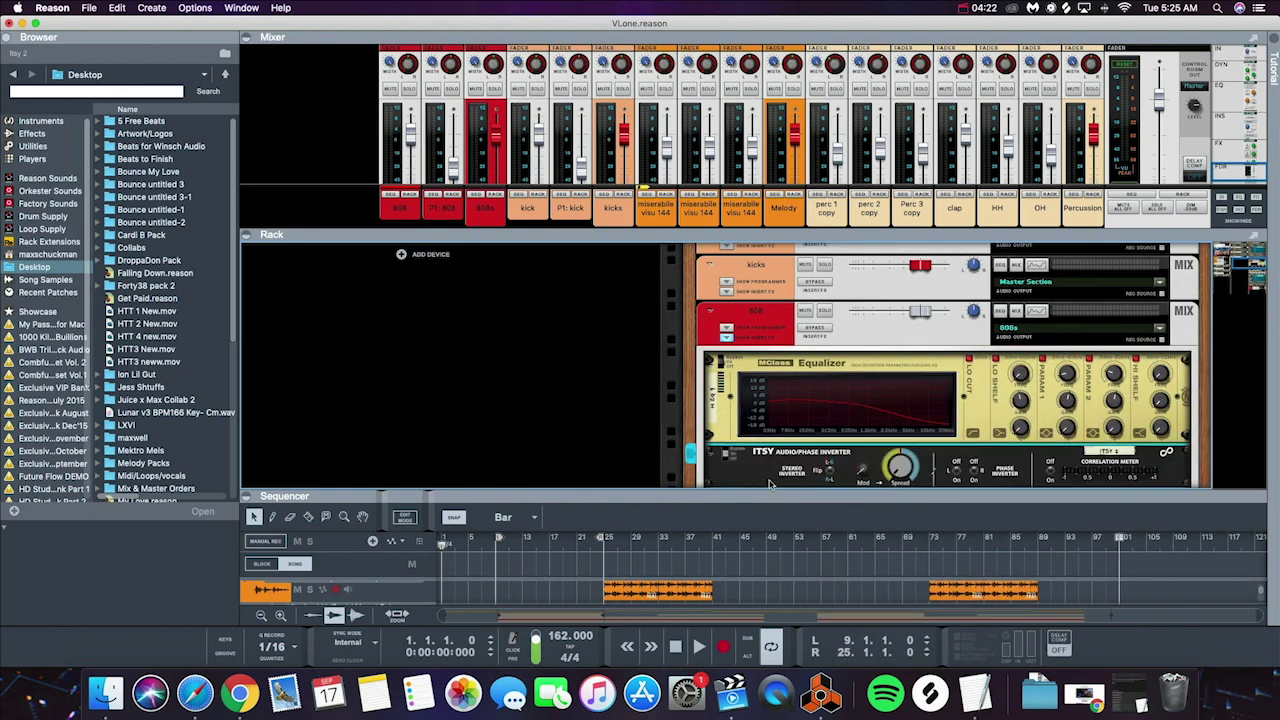
left_click_drag(757, 481, 767, 360)
key("Tab")
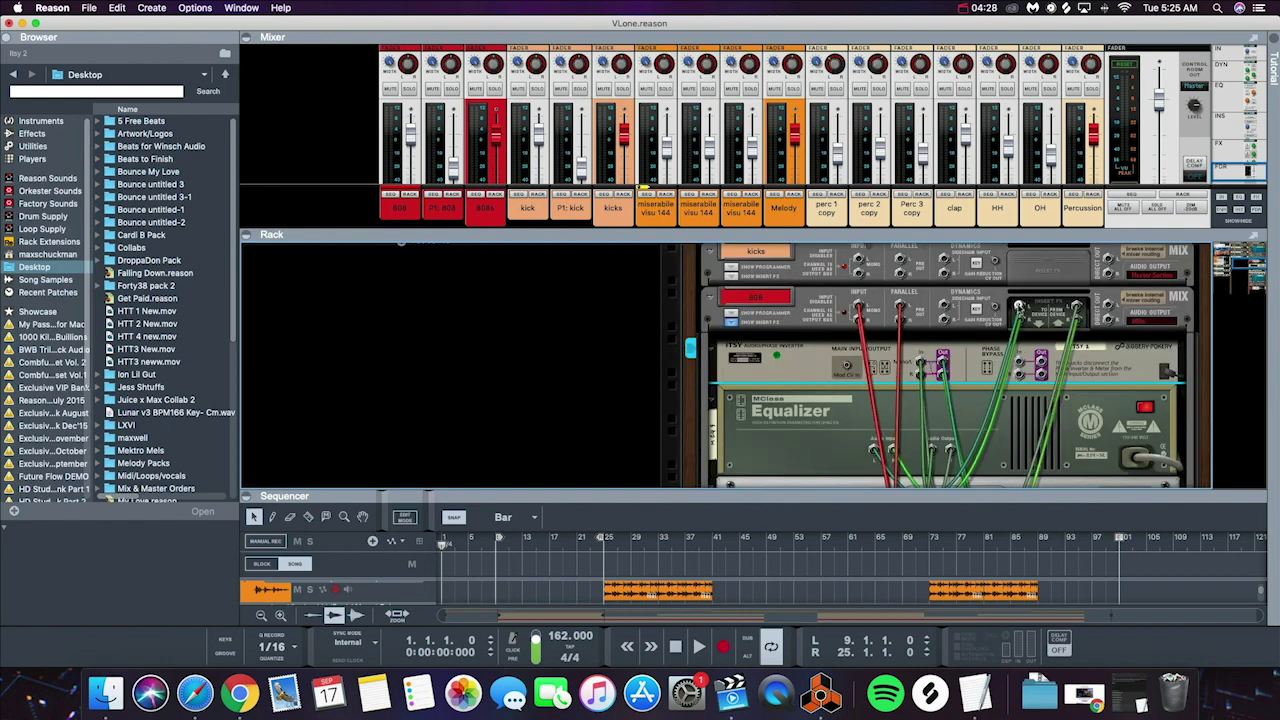
Patch the 808 insert sends into the Itsy inverter and its output into the Equalizer
left_click(1020, 308)
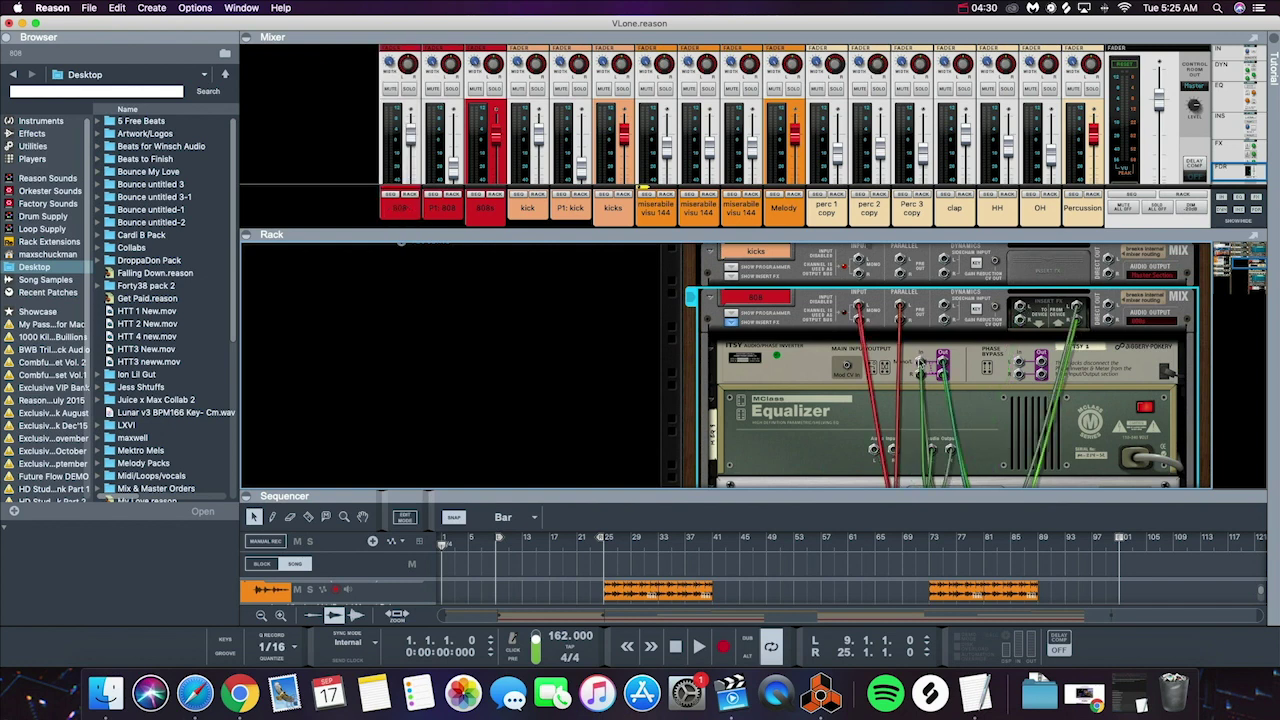
left_click_drag(920, 360, 1058, 358)
left_click_drag(1020, 310, 921, 361)
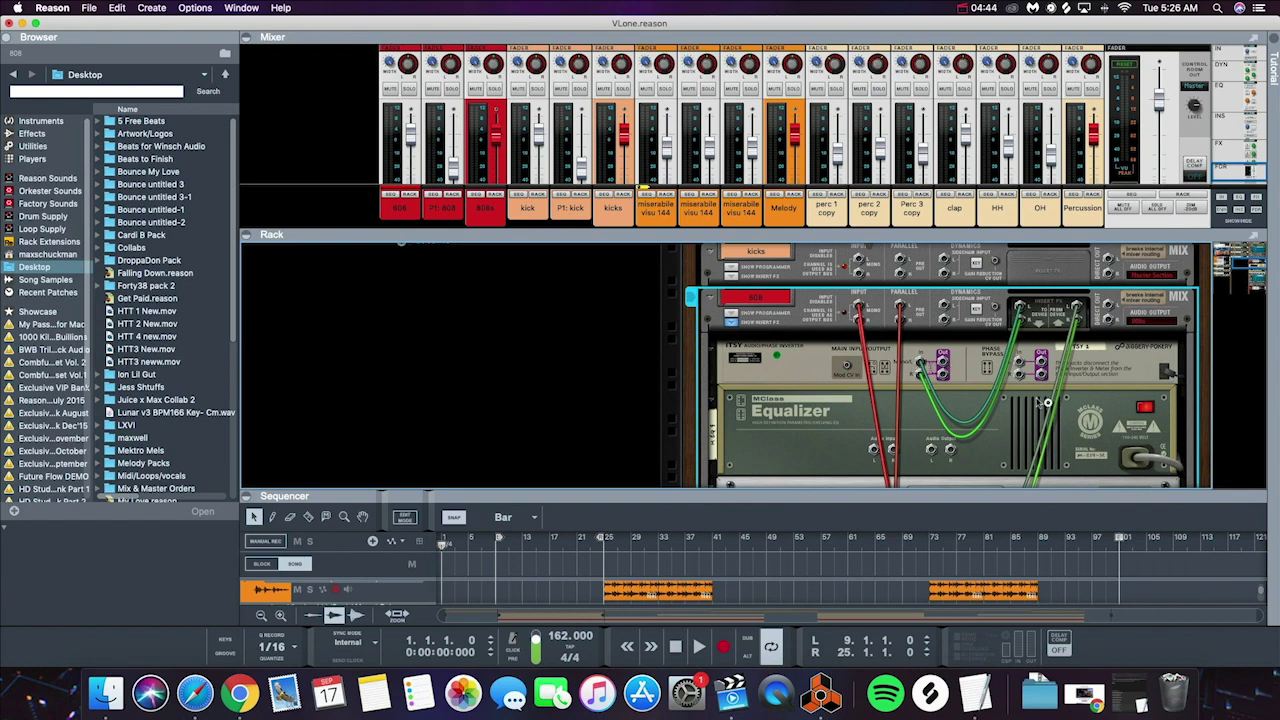
left_click_drag(1063, 409, 878, 449)
Cable Equalizer to Scream 4, Scream 4 to Maximizer, and Maximizer back to the 808 return
scroll(945, 425, "down", 1)
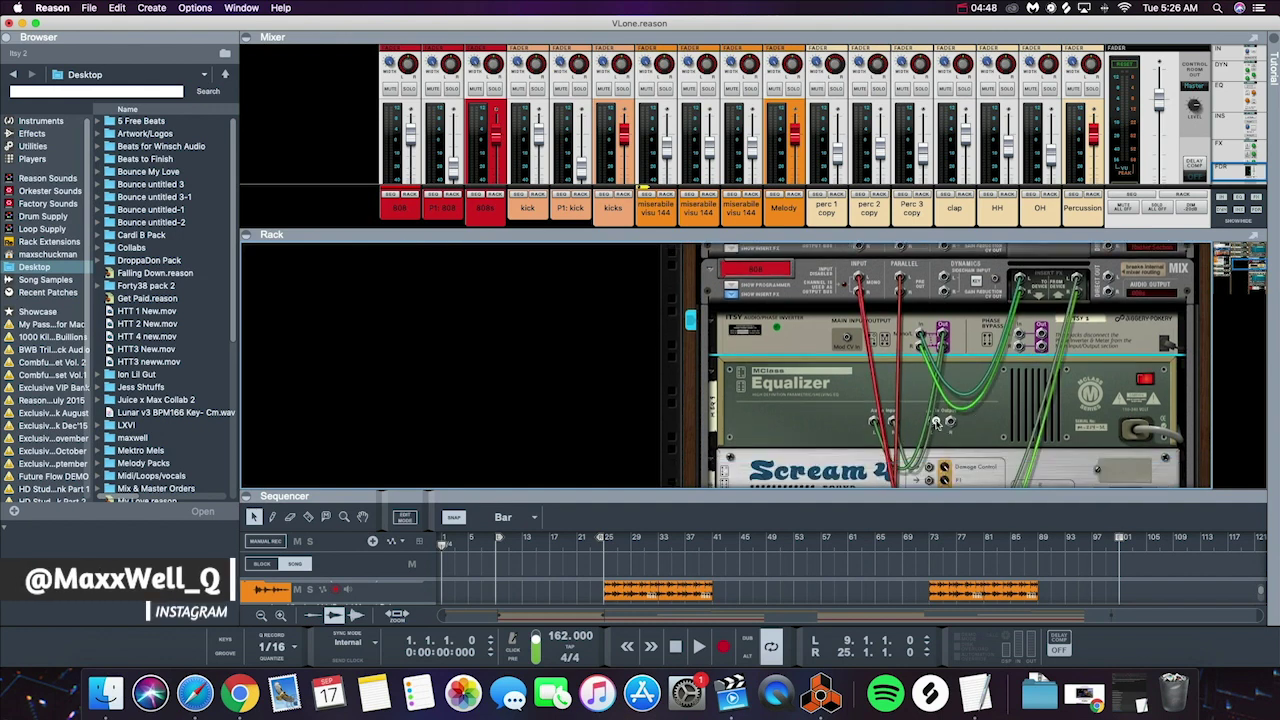
scroll(945, 425, "down", 3)
left_click_drag(932, 327, 1038, 403)
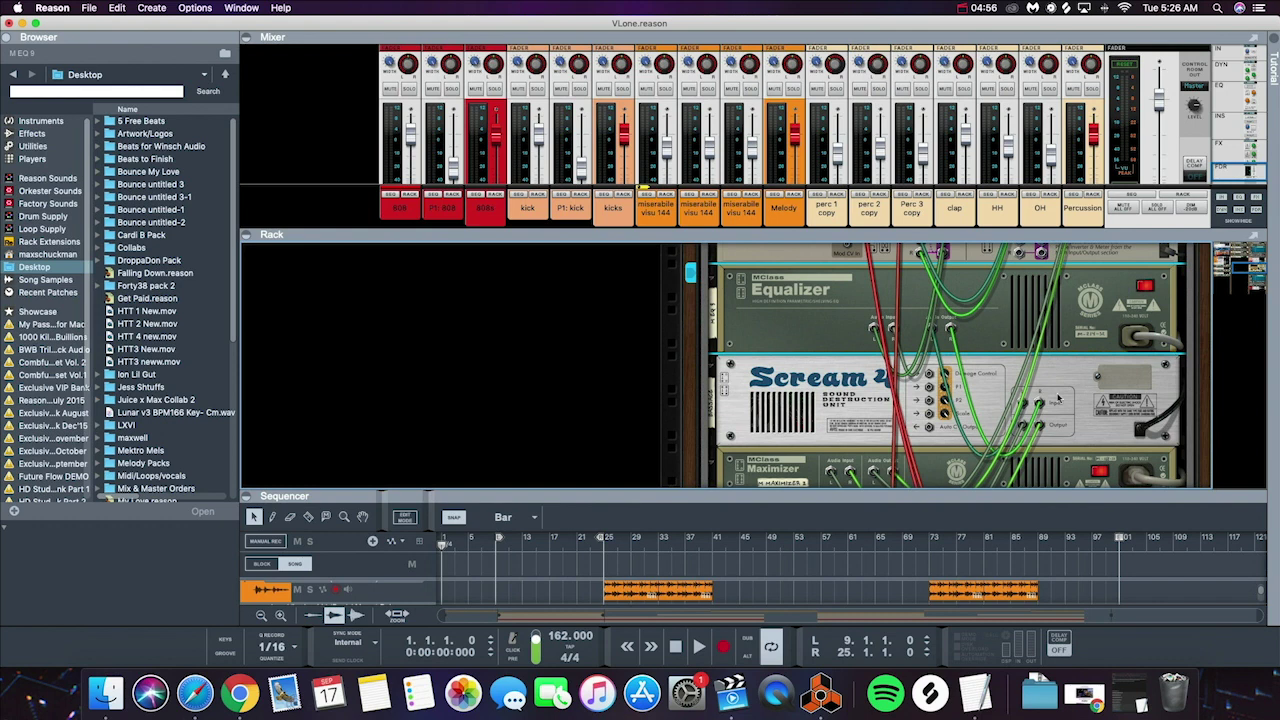
scroll(1050, 402, "down", 2)
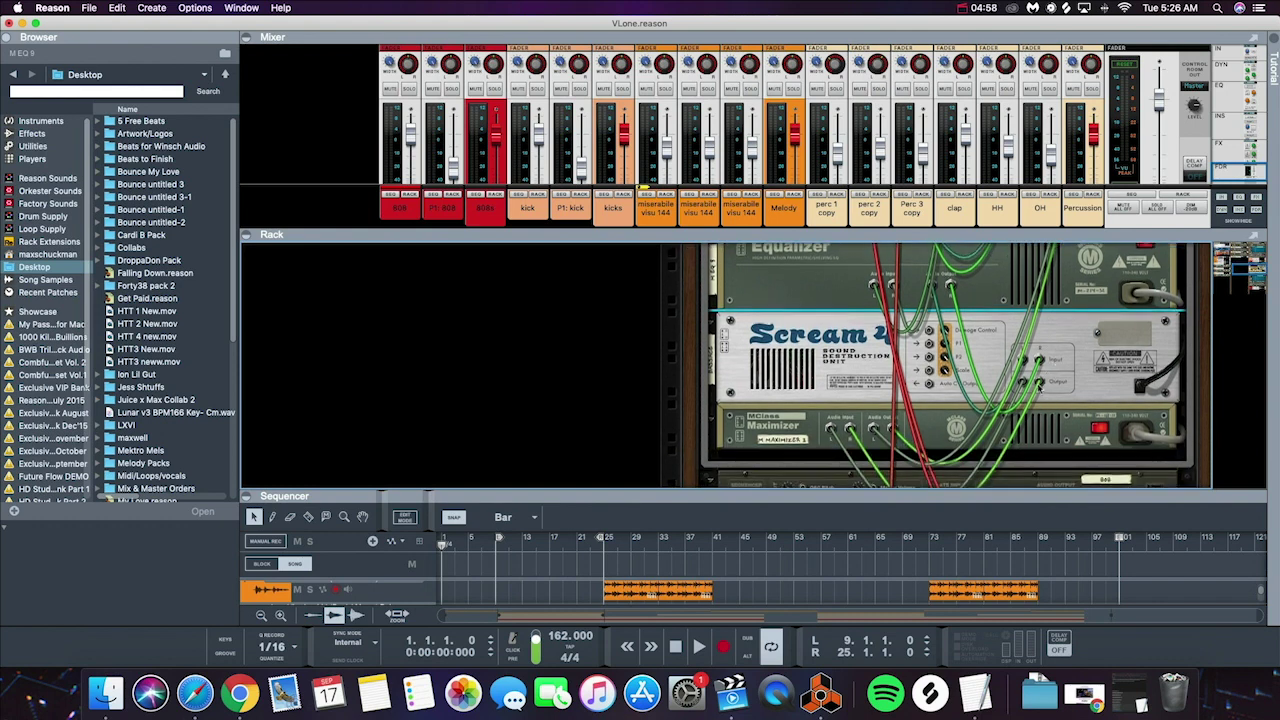
left_click(1039, 384)
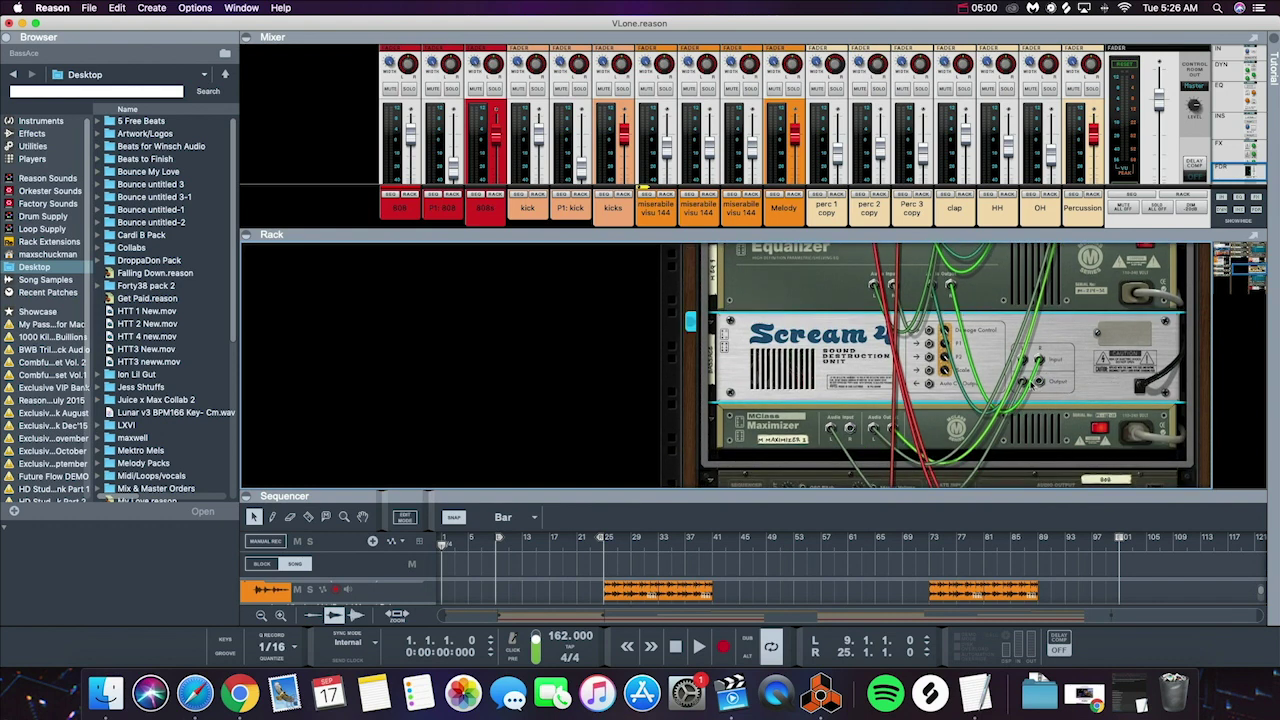
left_click(846, 431)
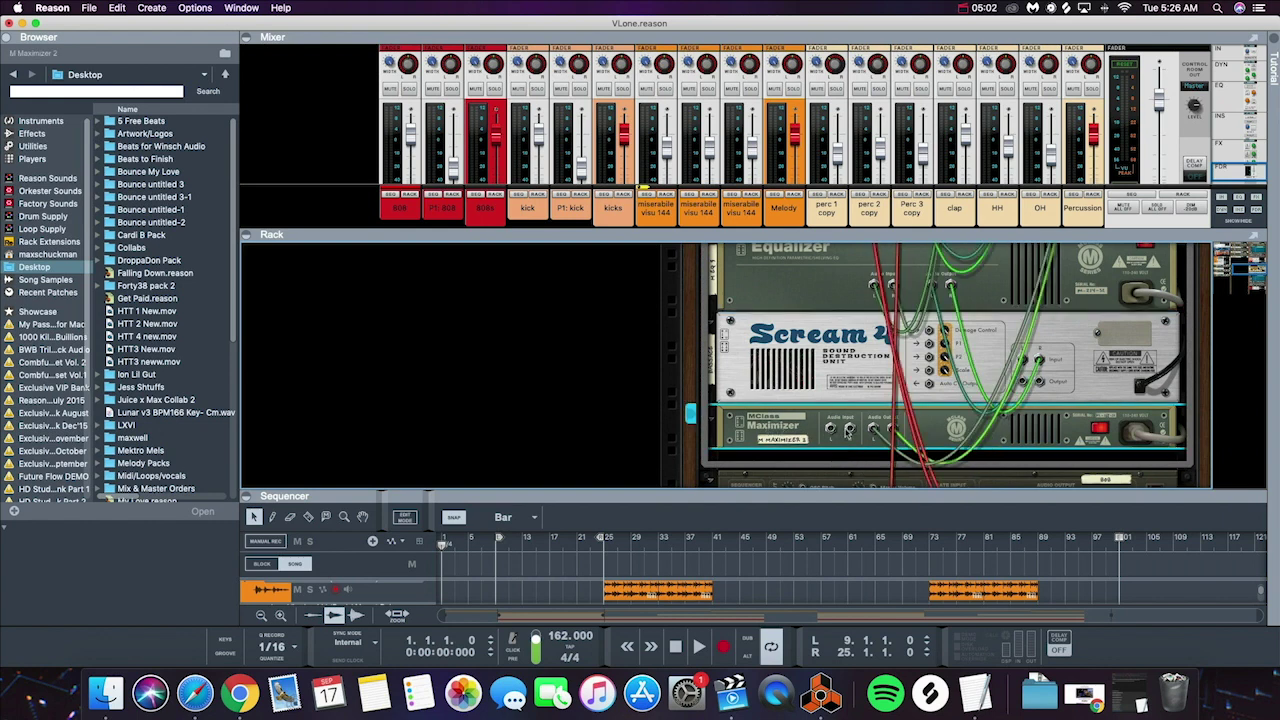
left_click_drag(832, 430, 1024, 388)
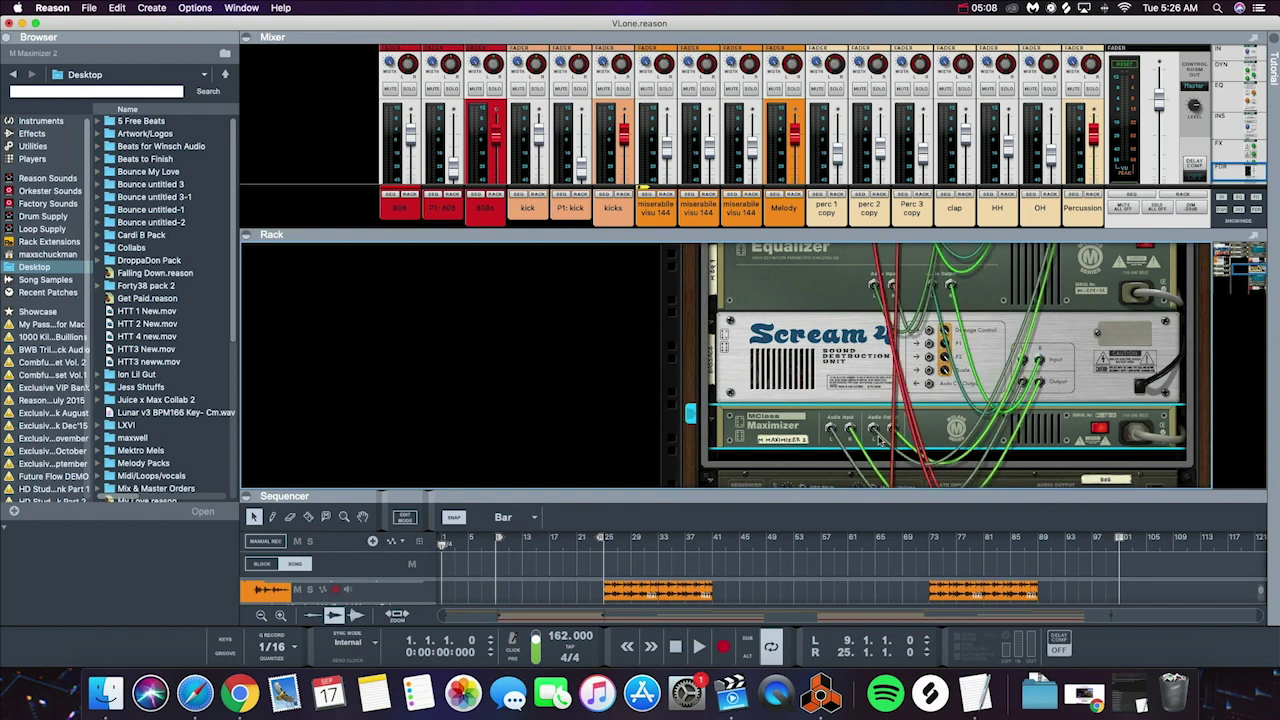
left_click_drag(877, 430, 1054, 244)
scroll(1118, 368, "up", 5)
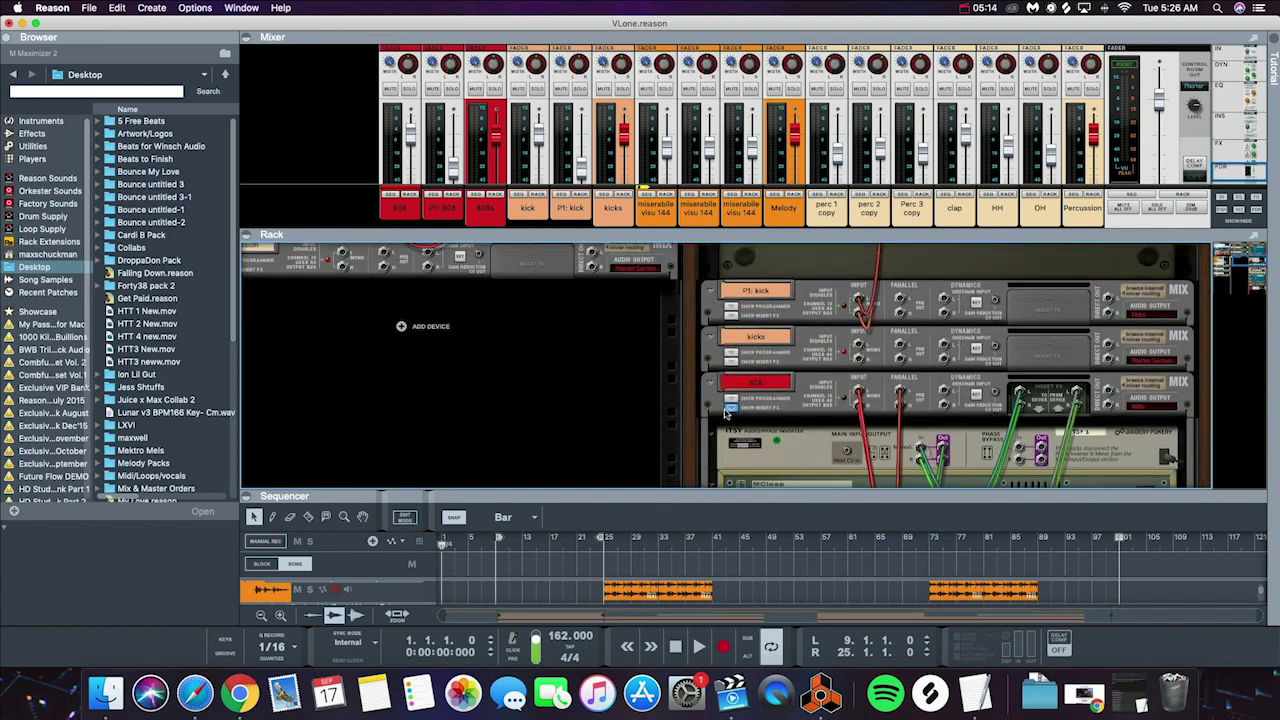
Turn the rack to the front panels and show the 808 channel's insert effects
left_click(733, 410)
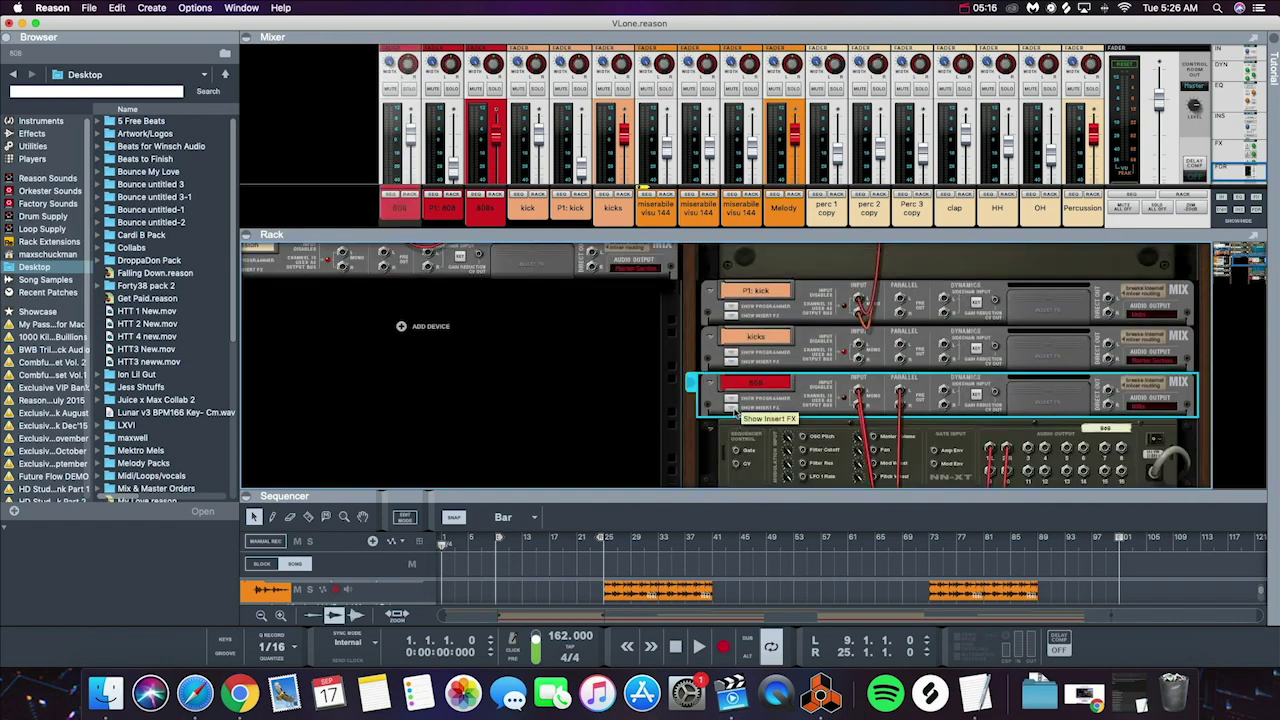
key("Tab")
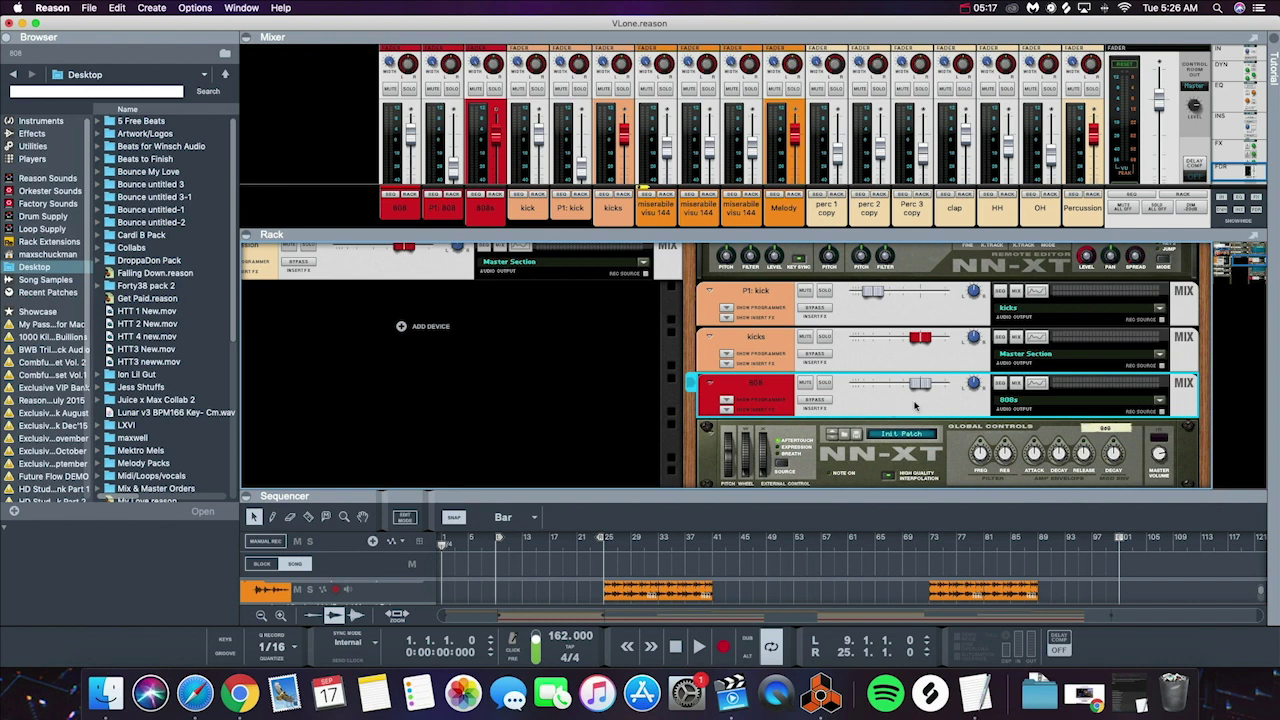
left_click(728, 412)
scroll(900, 400, "down", 3)
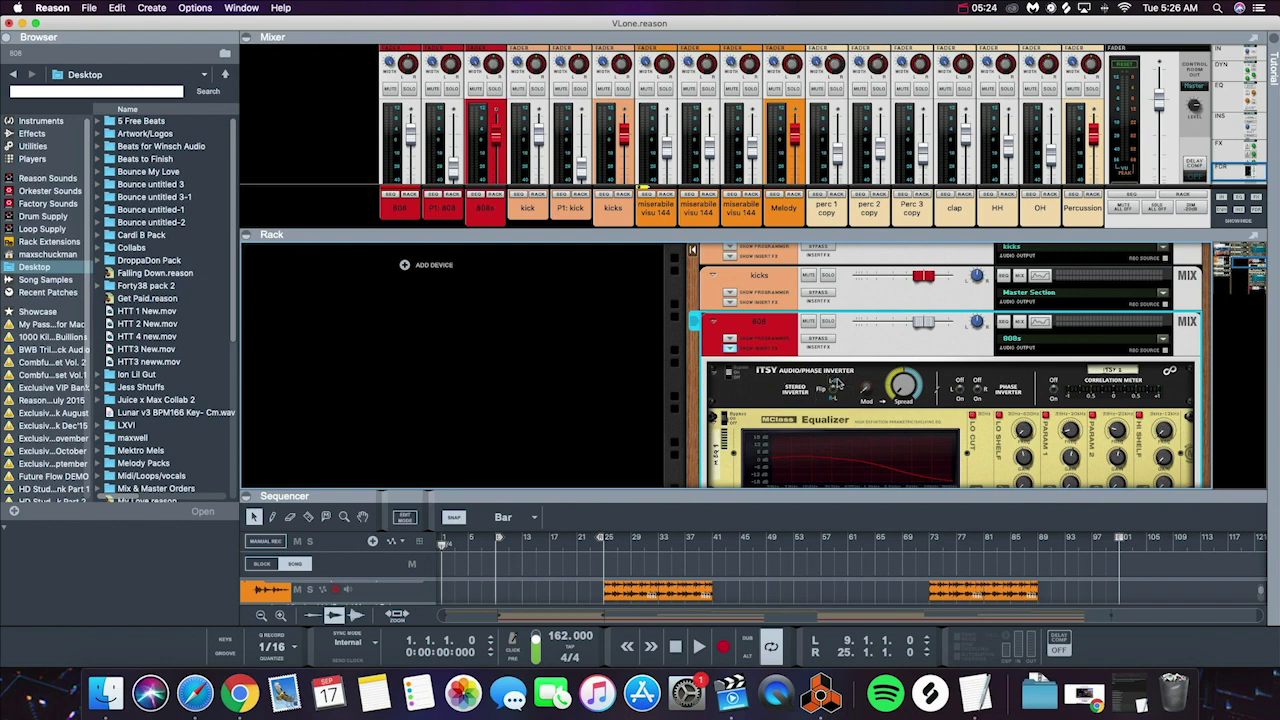
Set the ITSY Stereo Inverter to Flip so it swaps the stereo channels
left_click(834, 390)
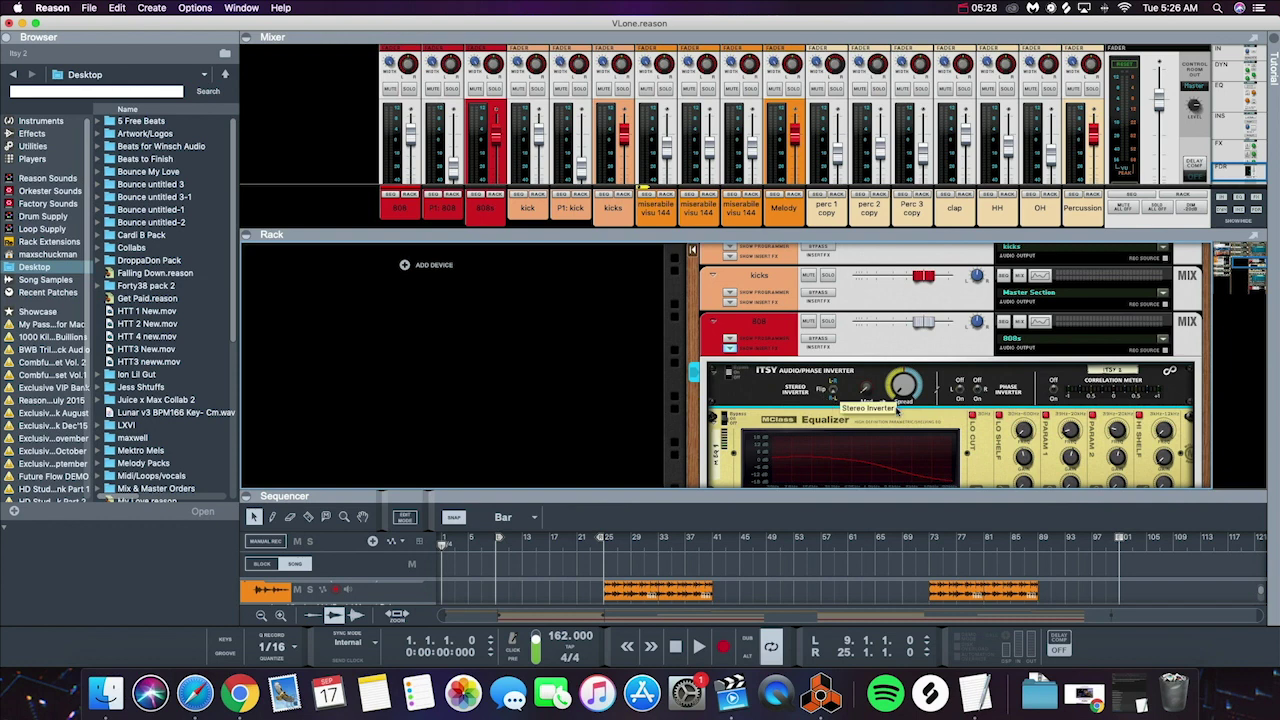
scroll(849, 320, "down", 3)
scroll(849, 320, "up", 3)
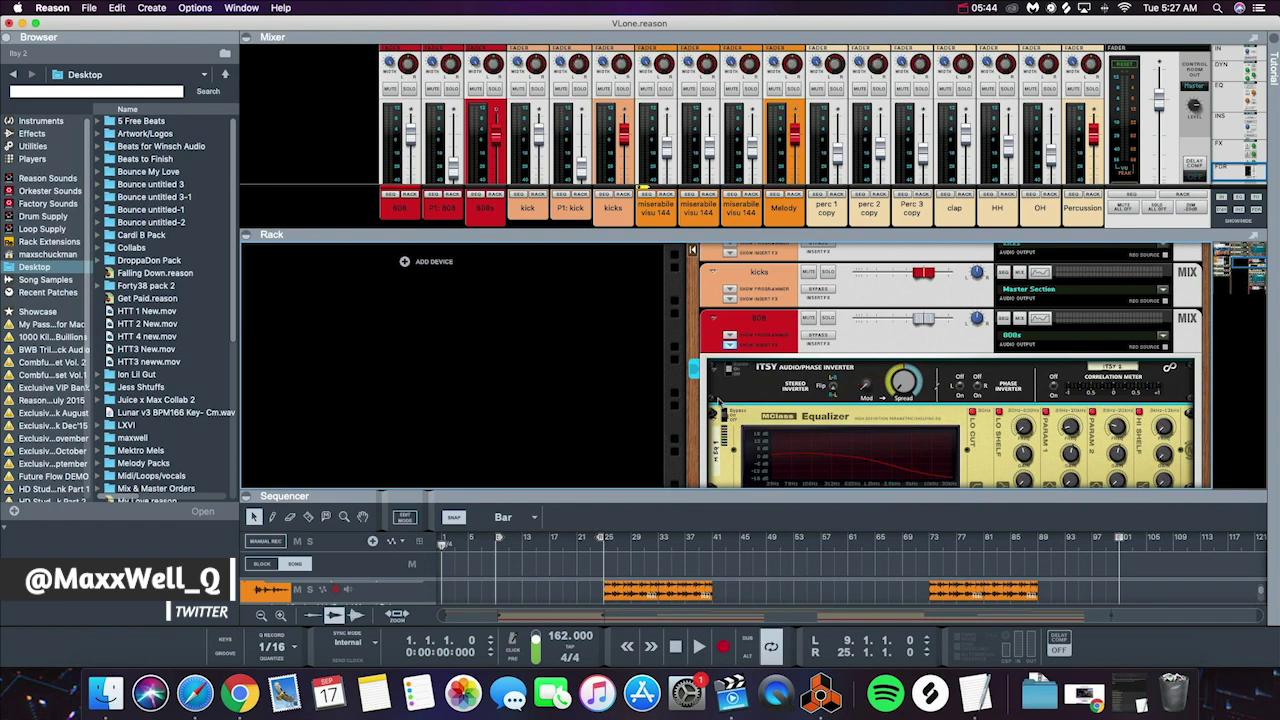
scroll(745, 443, "down", 2)
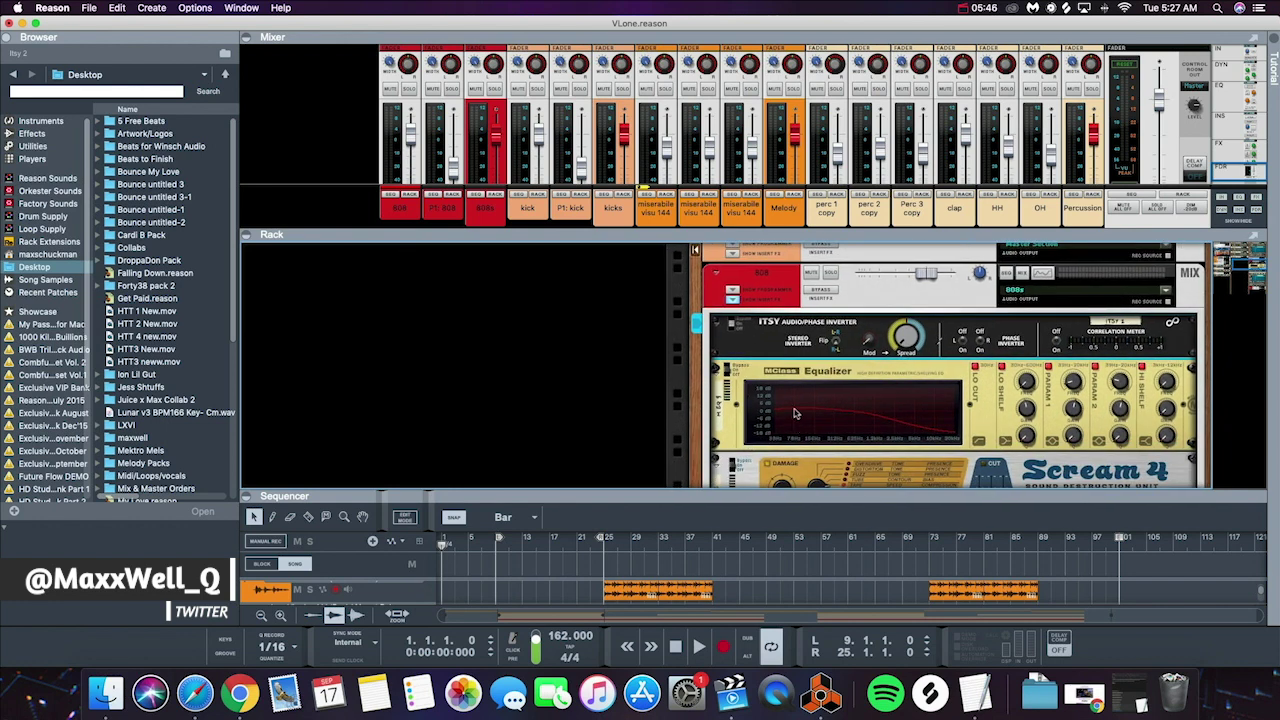
scroll(750, 465, "down", 2)
scroll(757, 467, "down", 2)
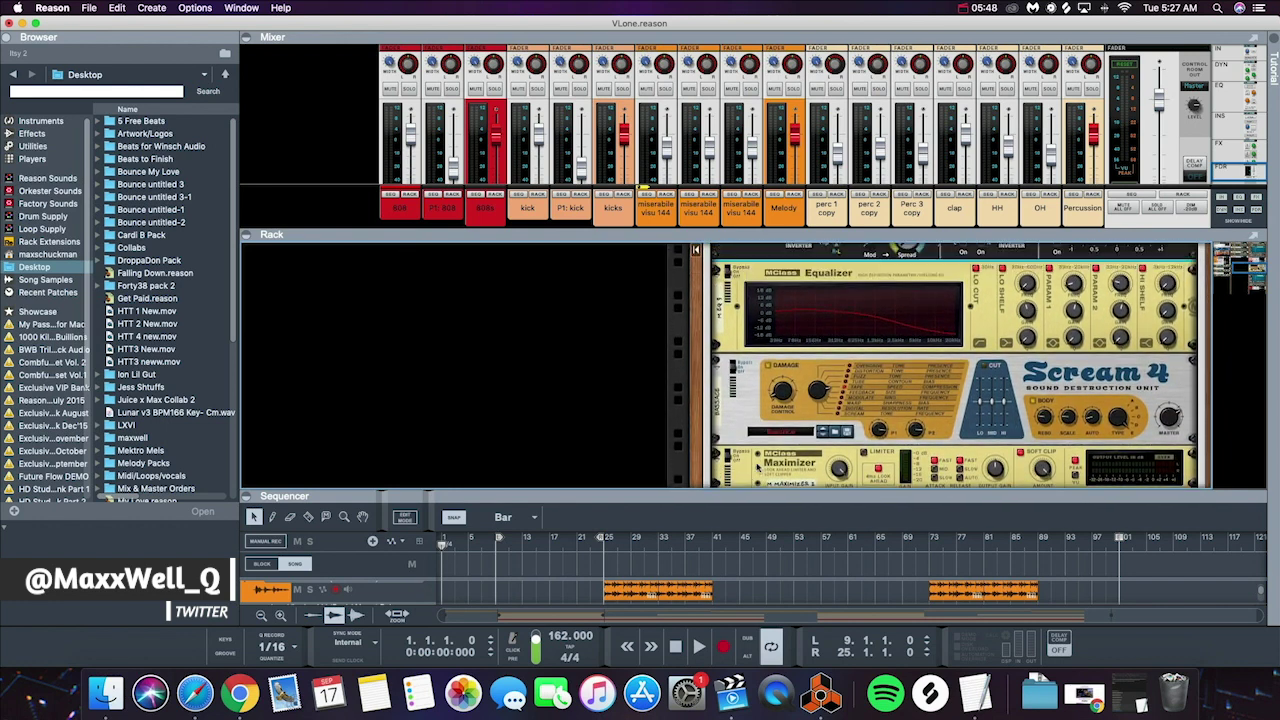
scroll(757, 462, "up", 4)
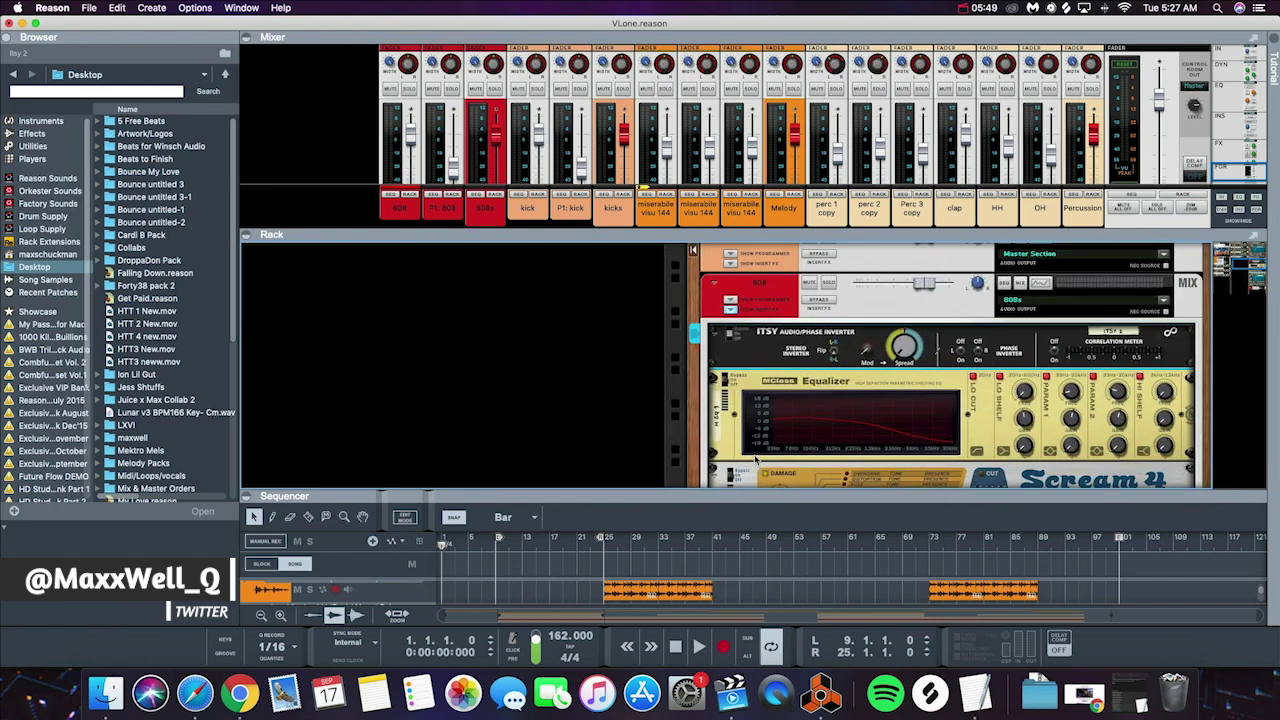
left_click(734, 309)
Hide the 808 insert effects and fold away the 808 and kick NN-XT sample editors
left_click(733, 308)
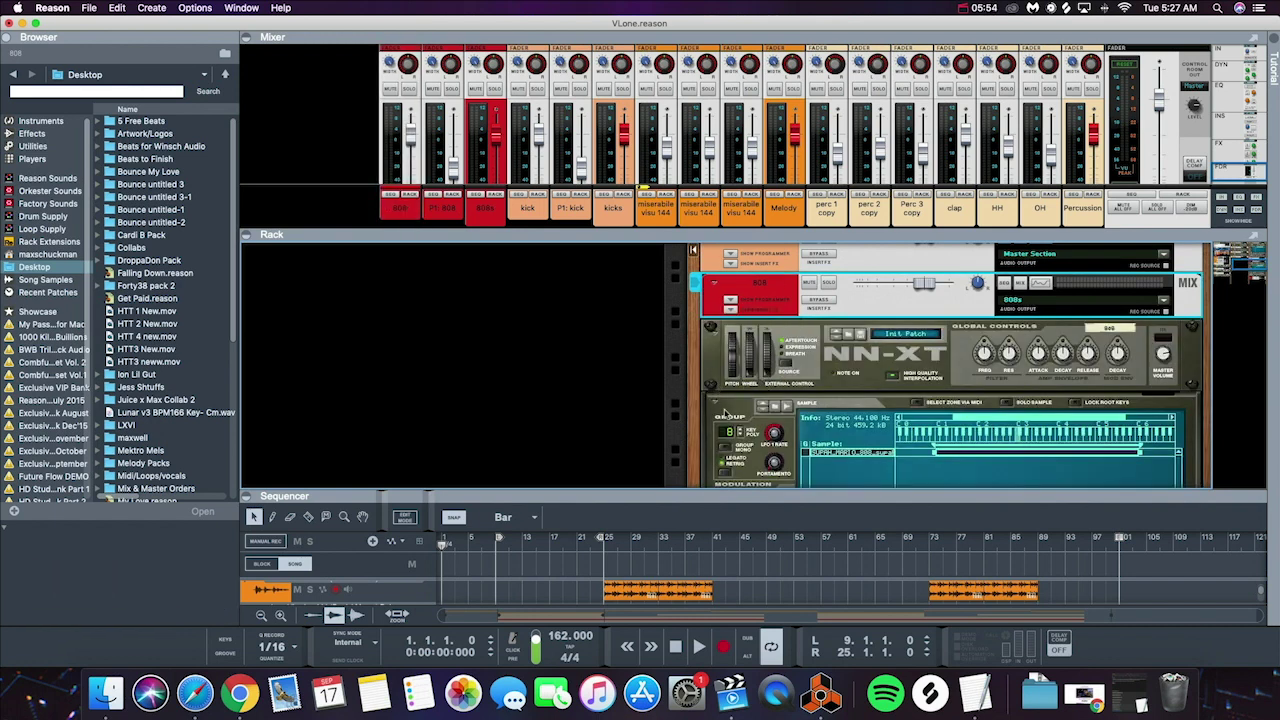
left_click(716, 402)
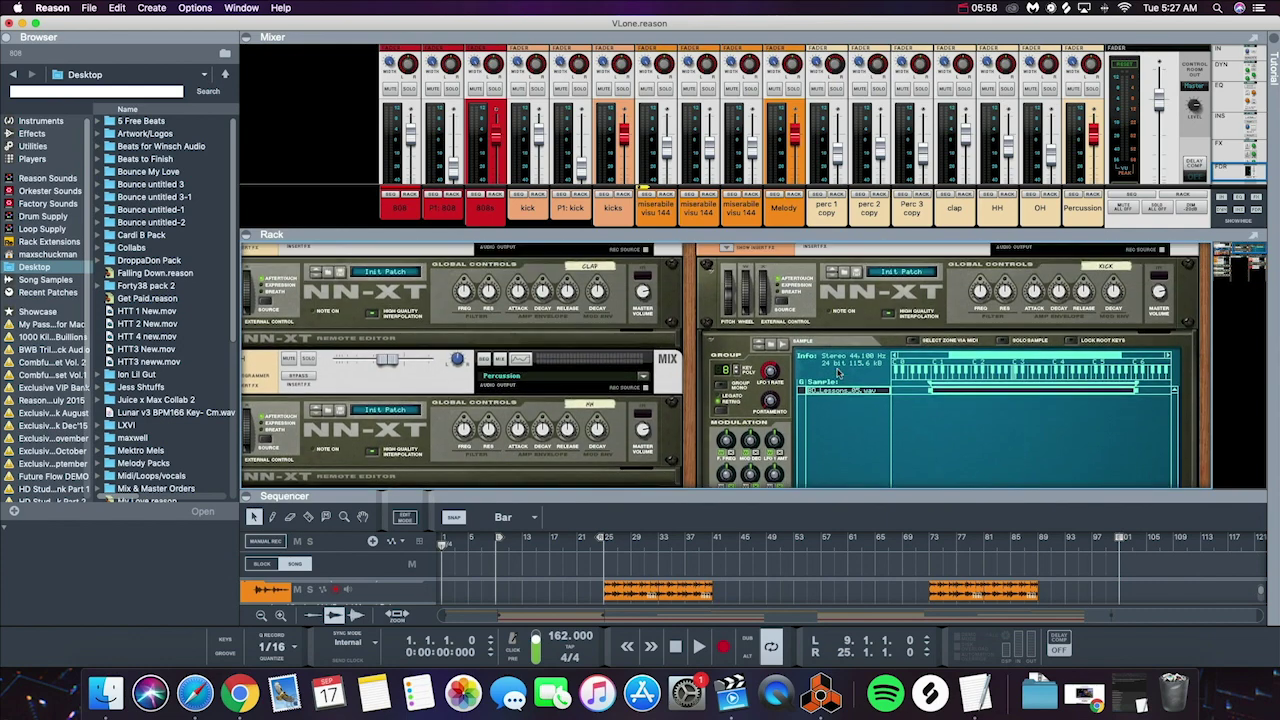
scroll(838, 373, "up", 2)
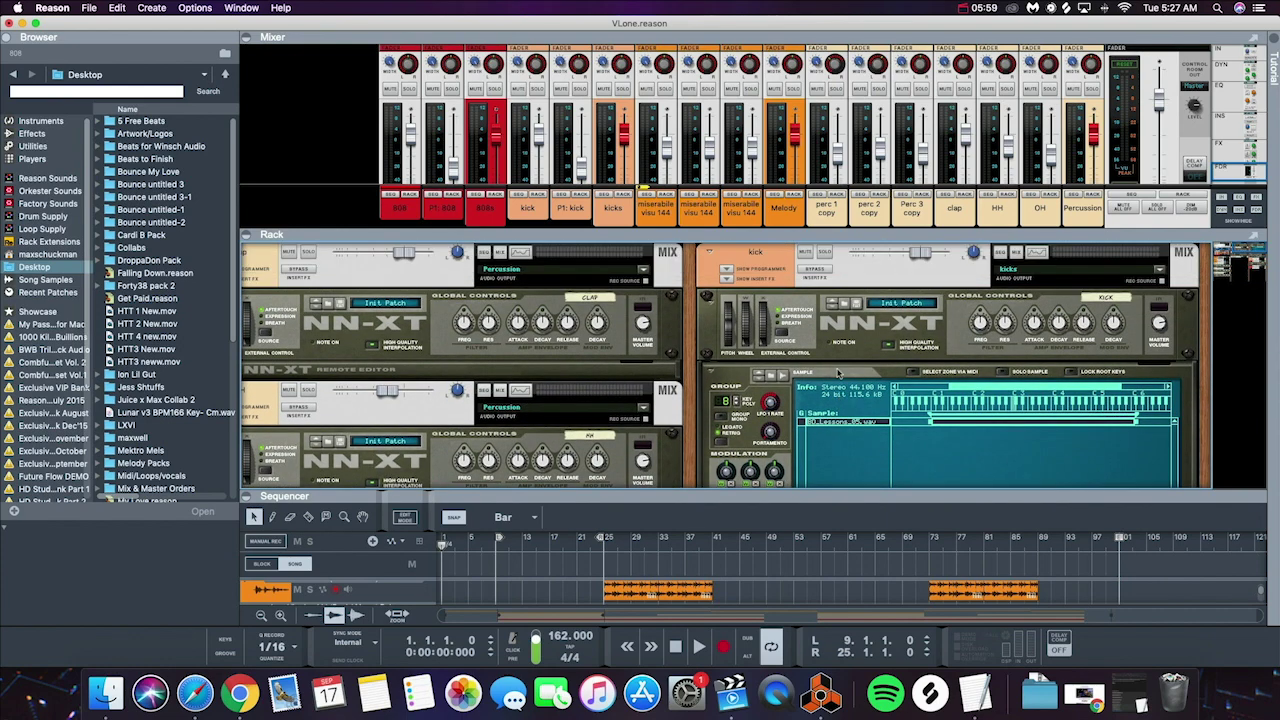
left_click(715, 375)
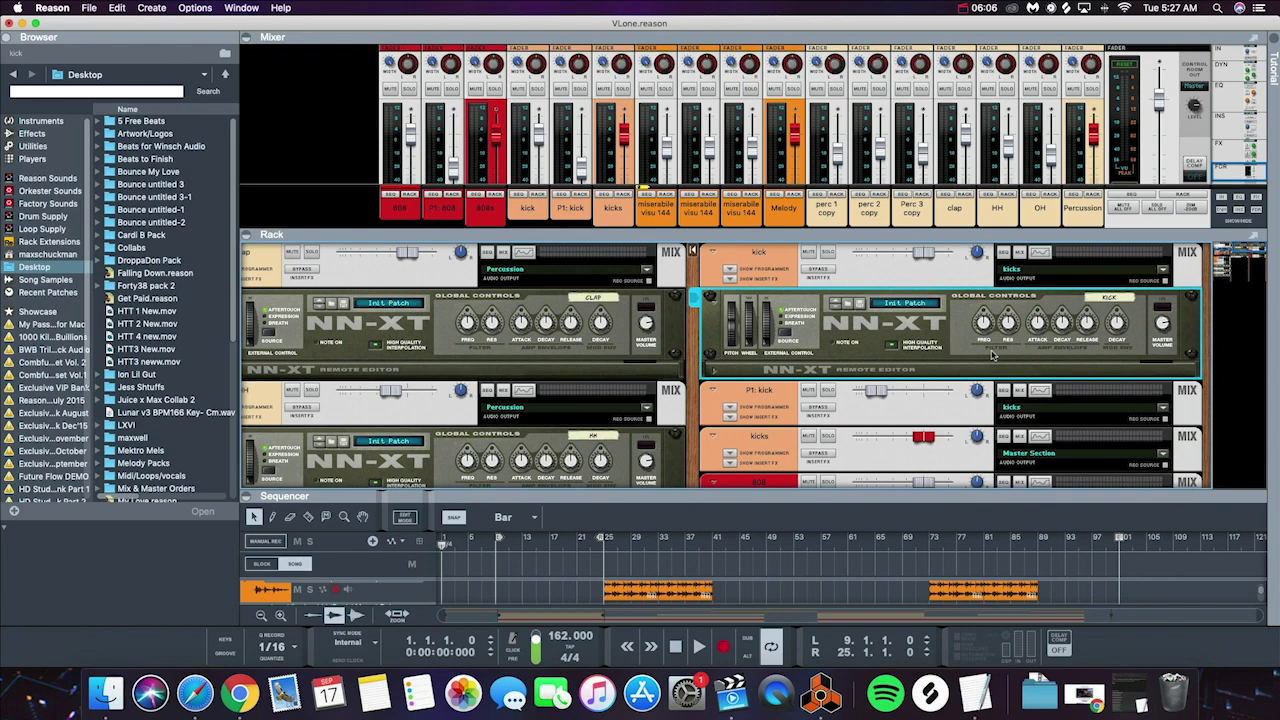
scroll(818, 360, "down", 5)
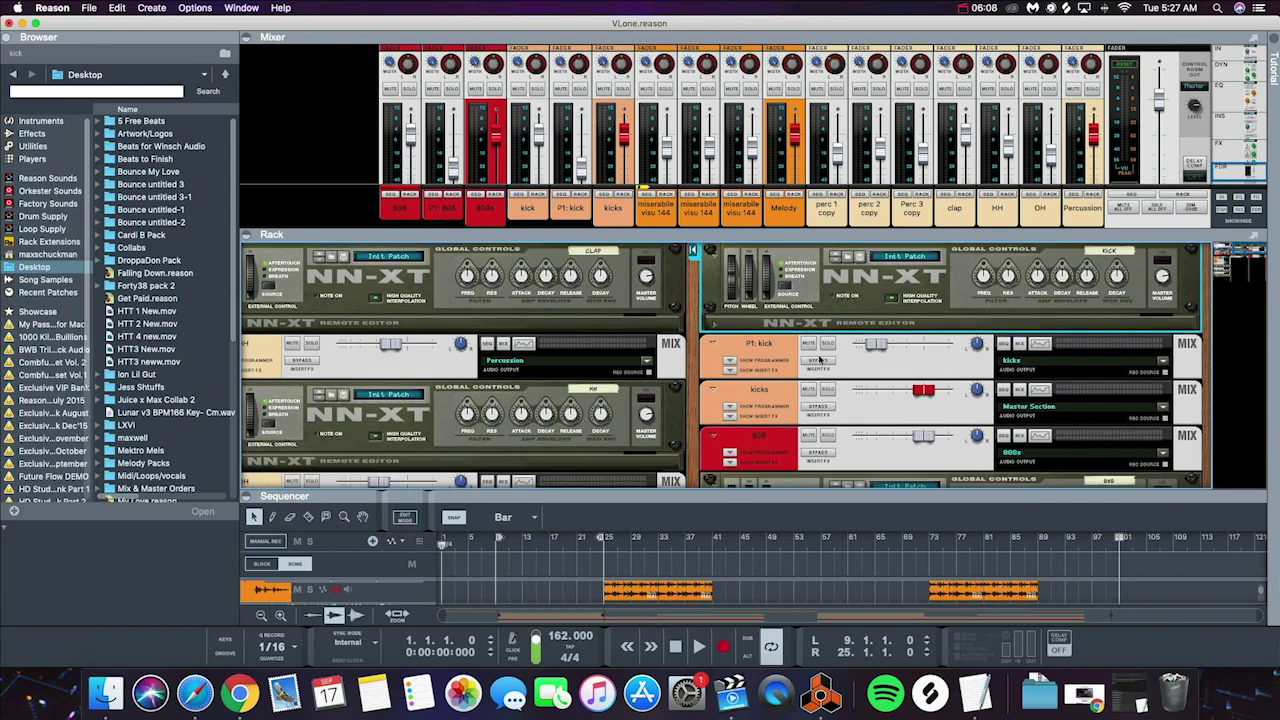
scroll(818, 364, "down", 5)
scroll(808, 372, "down", 3)
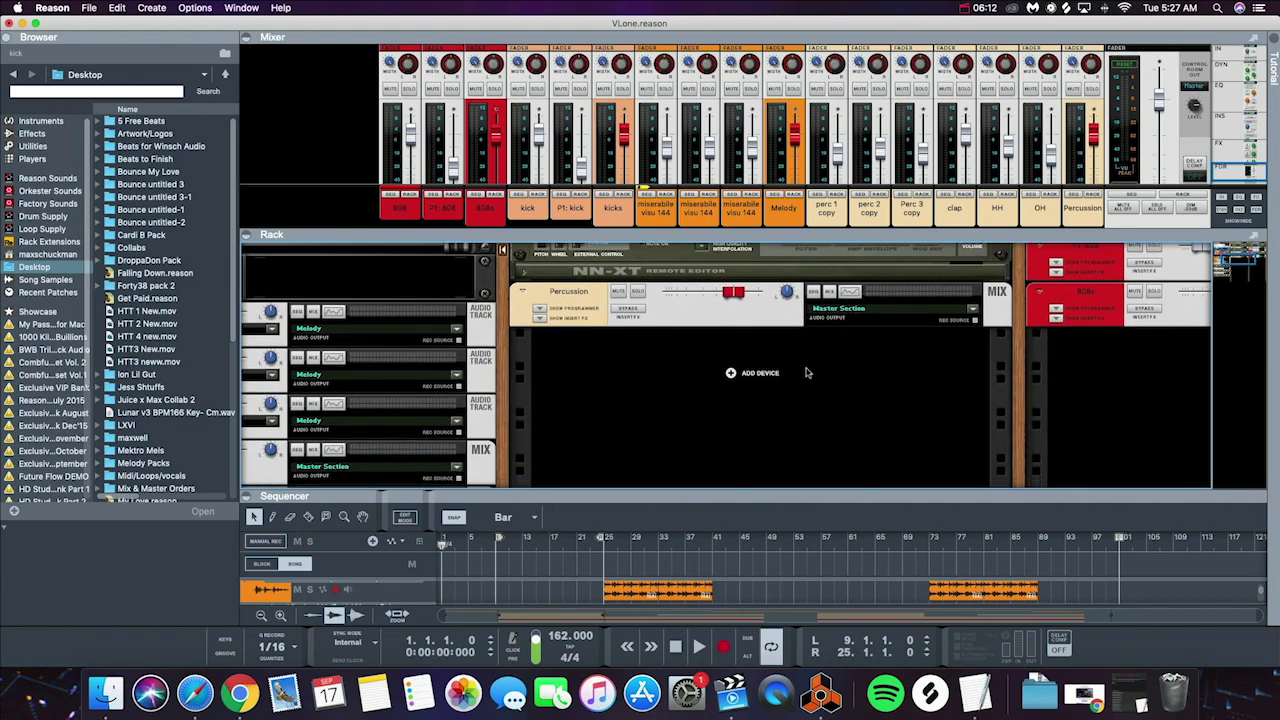
scroll(808, 372, "right", 5)
scroll(808, 372, "up", 5)
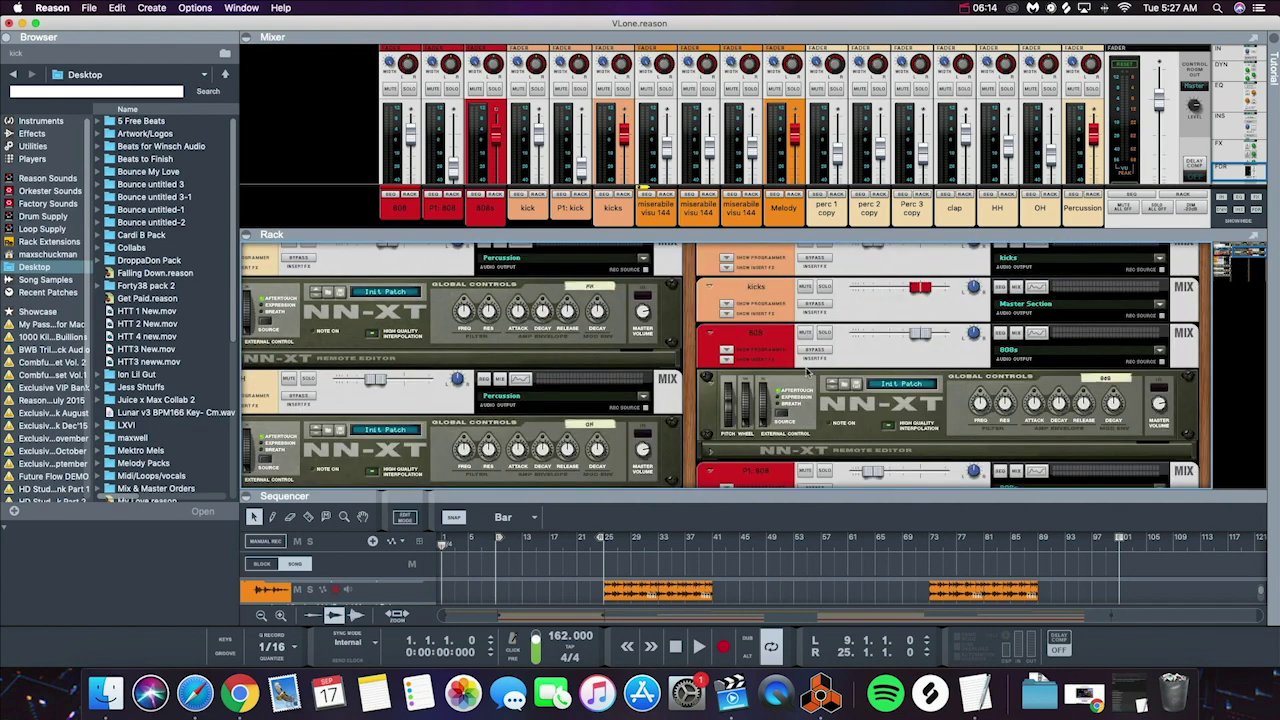